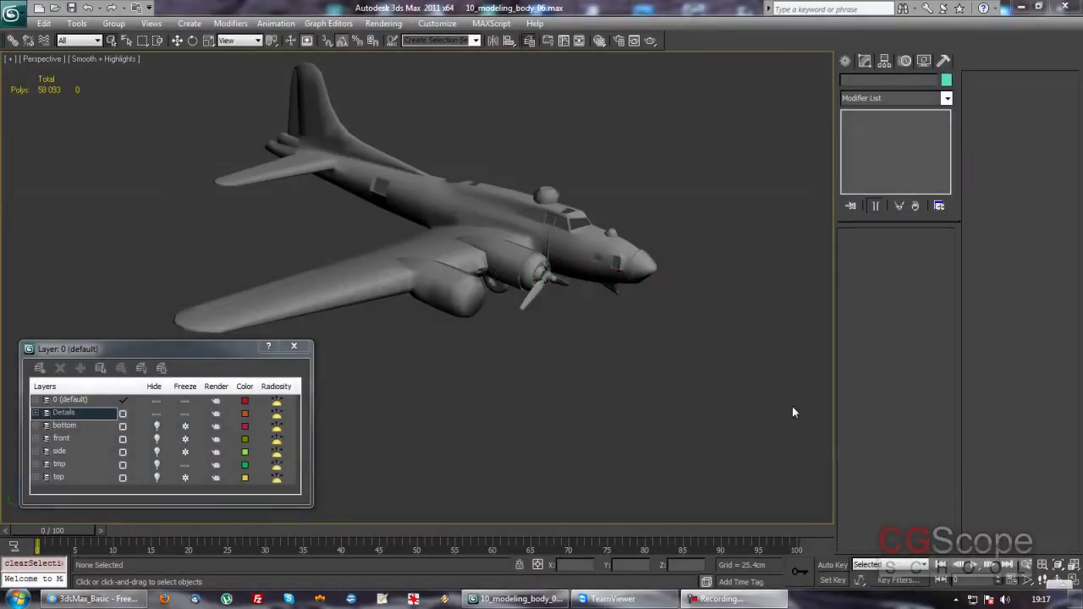
- Orbit around the bomber to a side-on view and pick the tmp layer
mouse_move(553, 313)
middle_mouse_down("alt")
mouse_move(507, 296)
mouse_move(556, 326)
middle_mouse_up("alt")
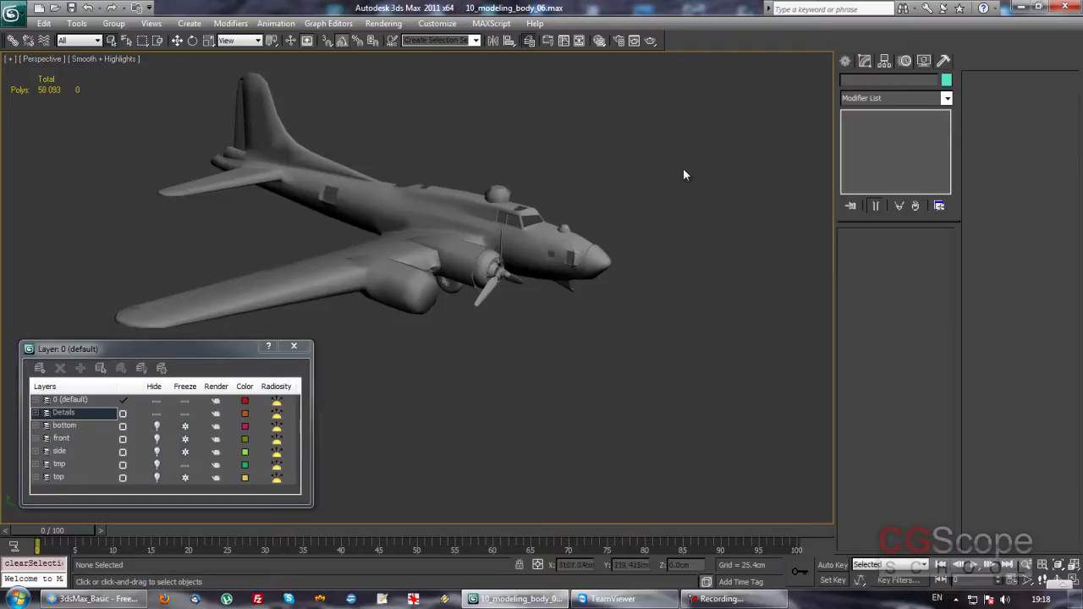
middle_click_drag(464, 338, 529, 363, "alt")
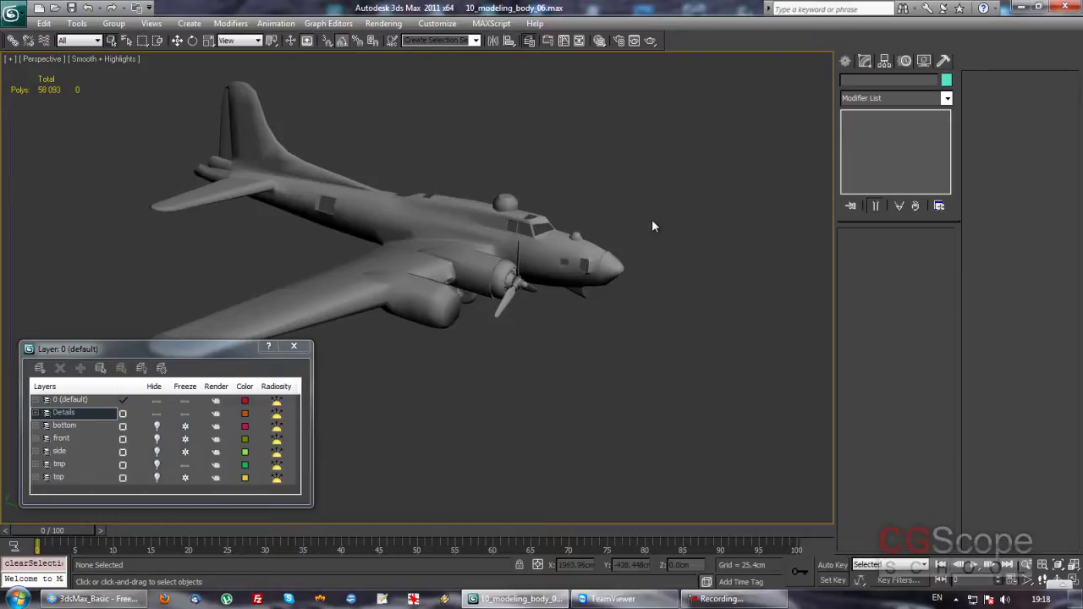
mouse_move(594, 241)
middle_mouse_down("alt")
mouse_move(571, 291)
mouse_move(543, 314)
mouse_move(530, 248)
mouse_move(580, 321)
mouse_move(575, 331)
mouse_move(566, 317)
mouse_move(525, 307)
mouse_move(503, 317)
mouse_move(544, 316)
middle_mouse_up("alt")
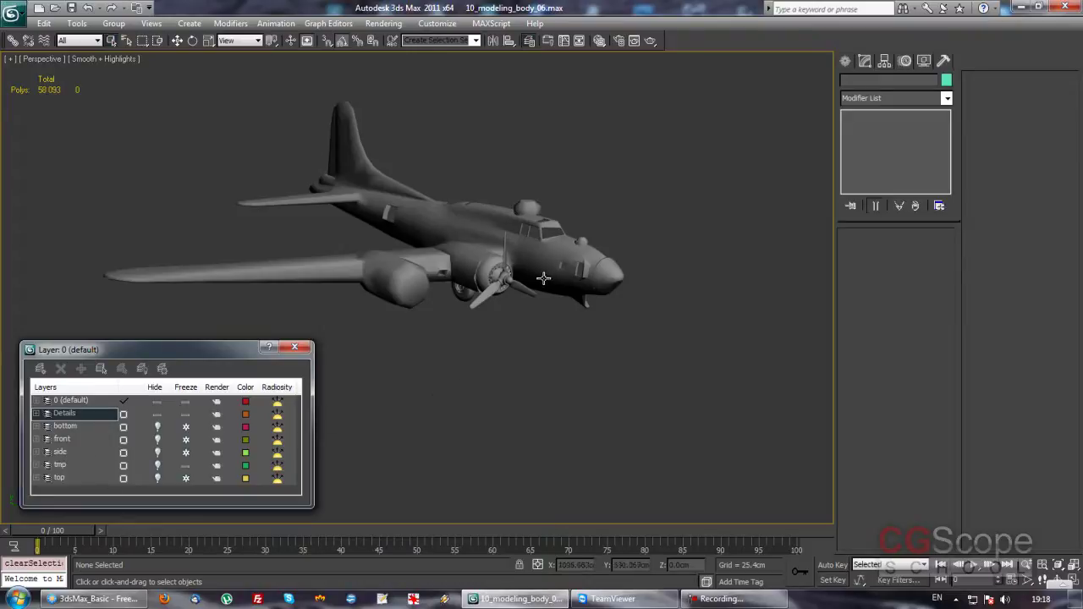
left_click(182, 467)
mouse_move(508, 346)
middle_mouse_down("alt")
mouse_move(467, 227)
mouse_move(500, 332)
mouse_move(508, 310)
middle_mouse_up("alt")
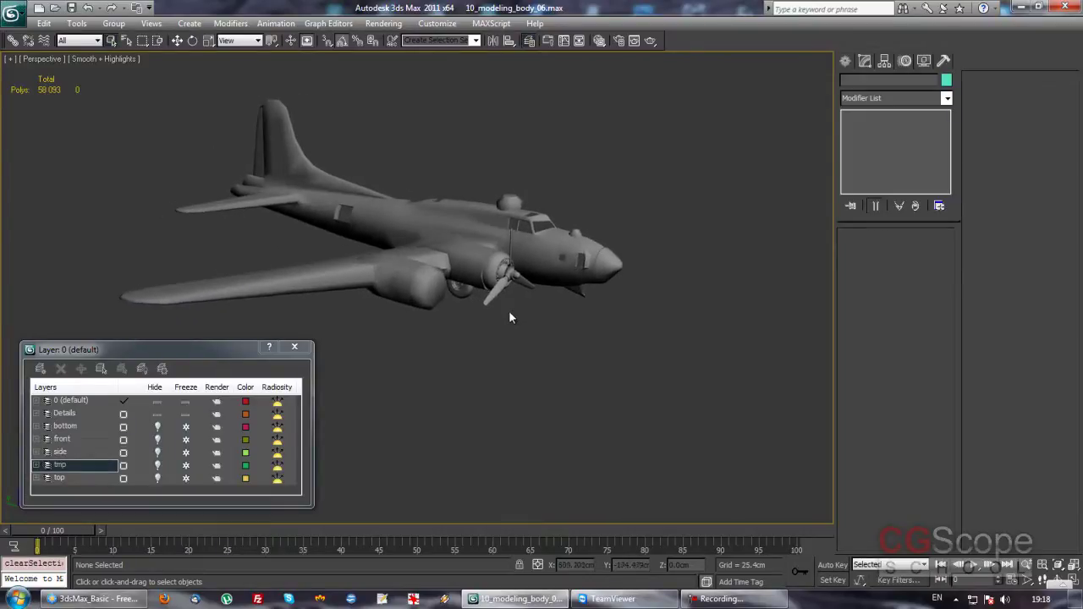
- Select all, clear it, try the Cameras filter, restore All and reselect all 41 objects
key("ctrl+a")
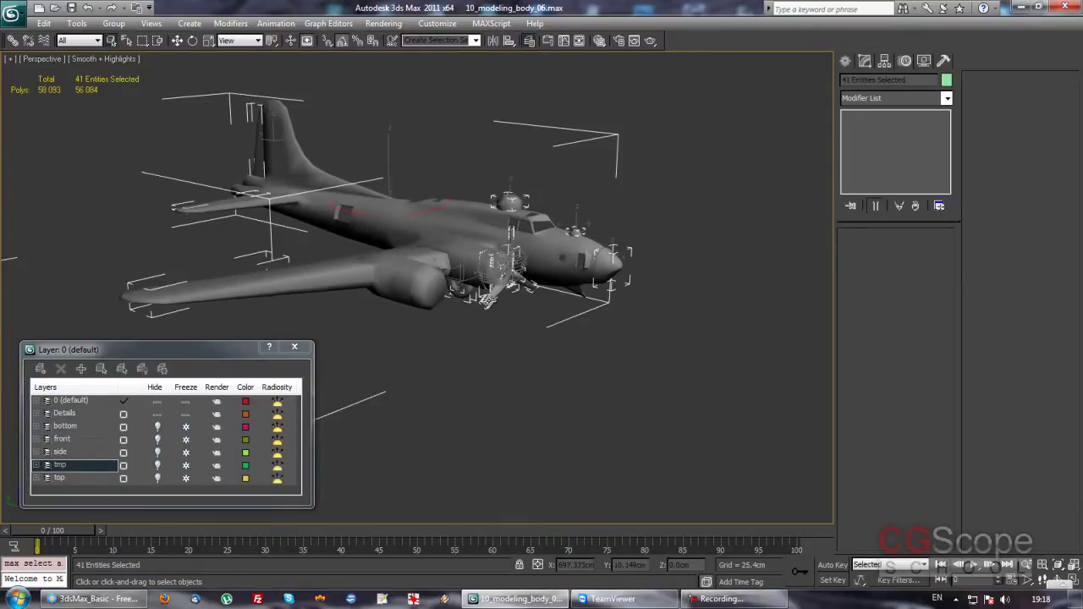
left_click(44, 23)
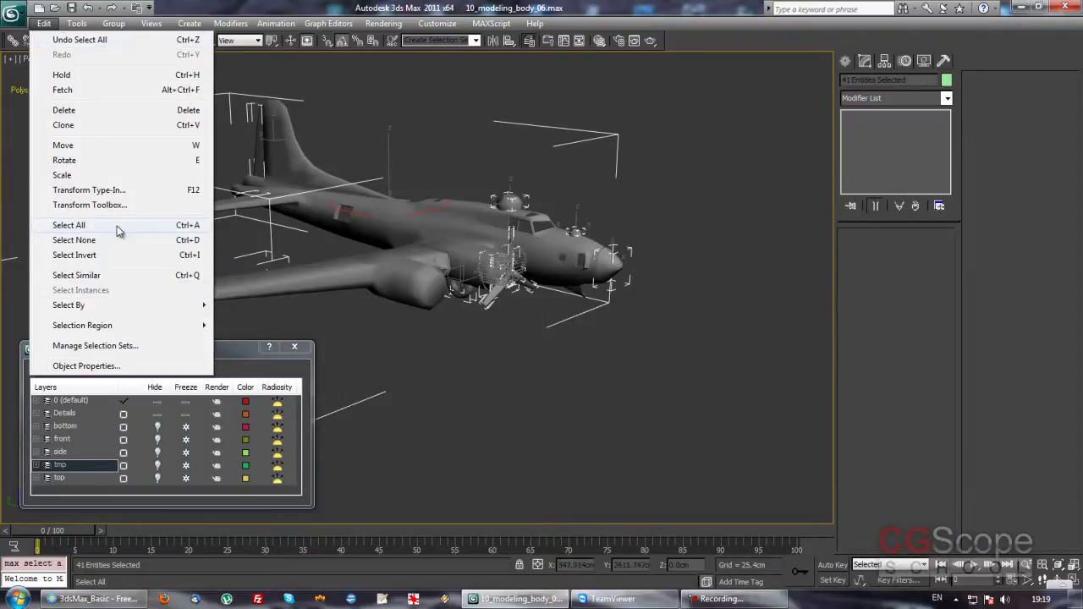
left_click(730, 133)
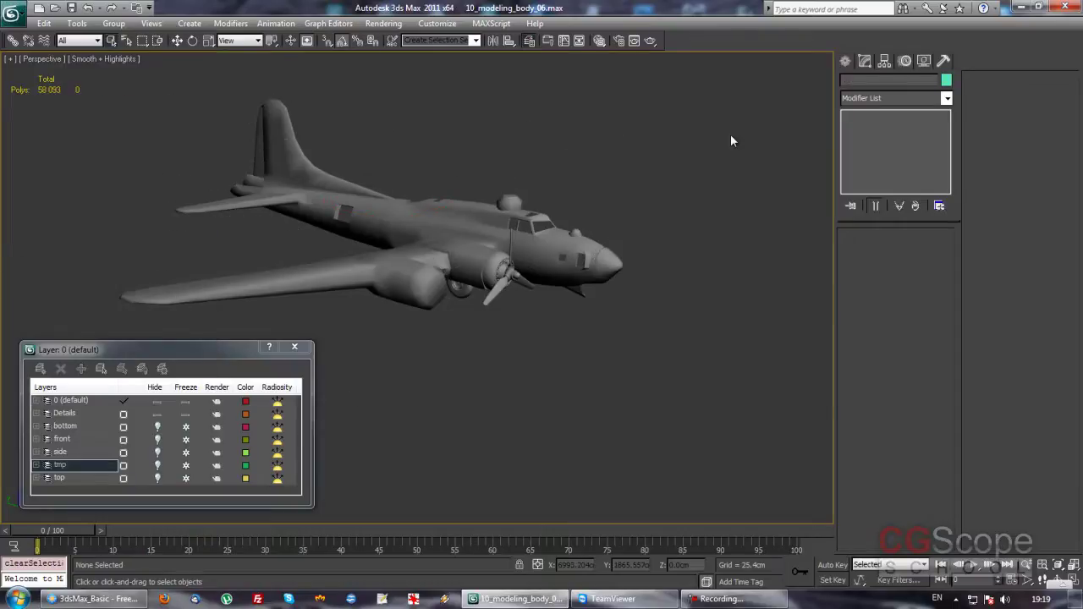
left_click(97, 41)
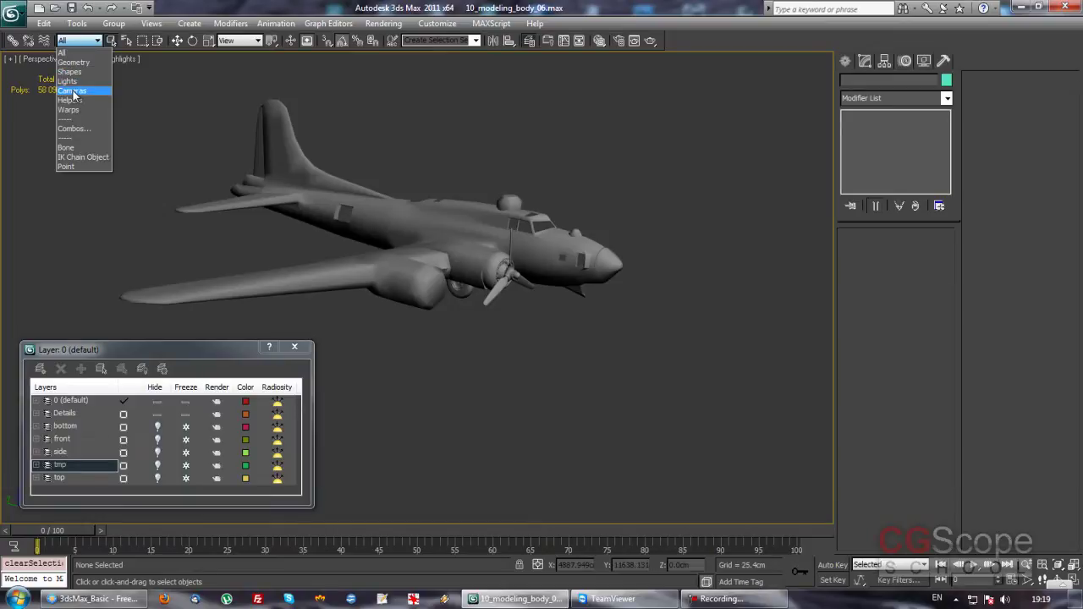
left_click(73, 92)
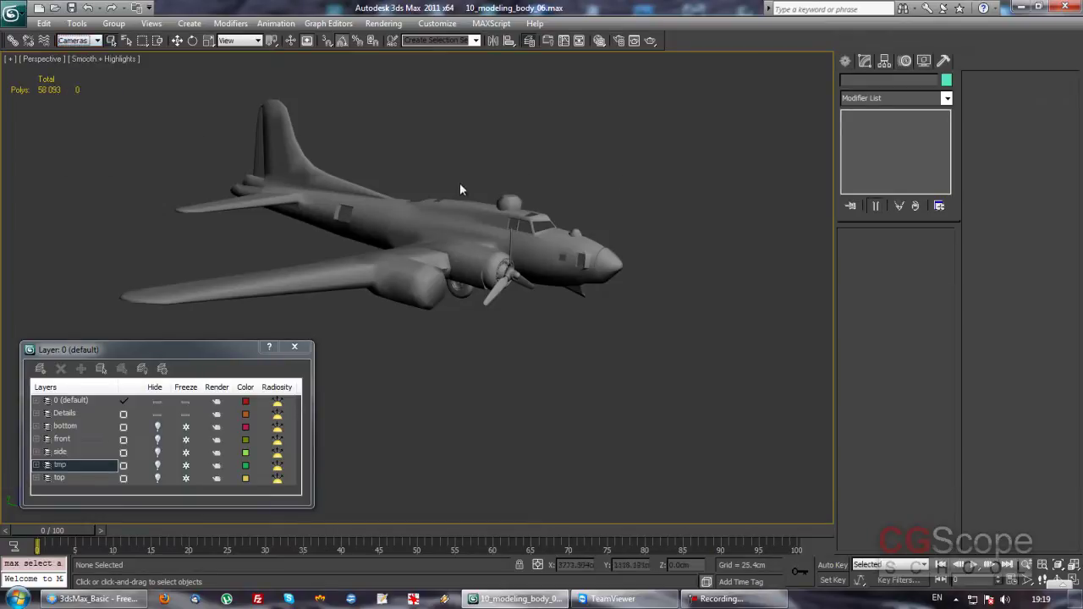
left_click(97, 41)
left_click(95, 51)
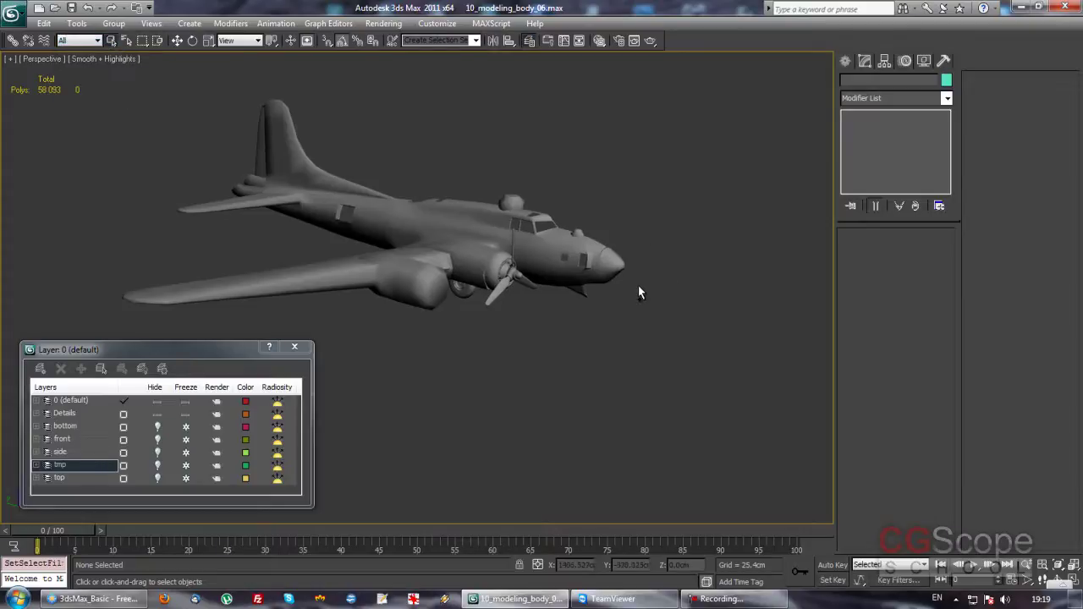
key("ctrl+a")
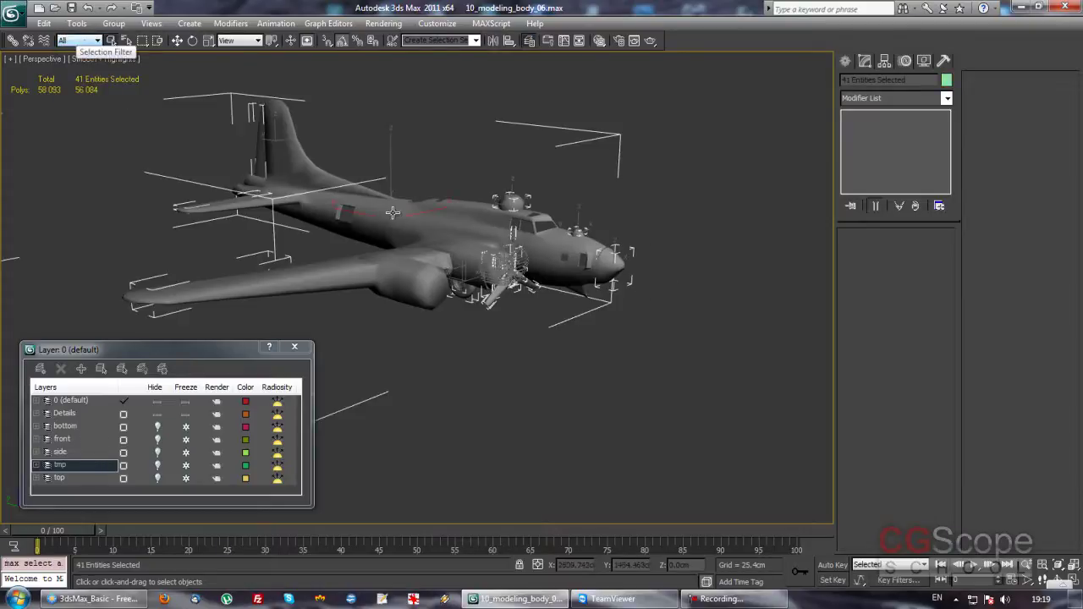
mouse_move(544, 250)
middle_mouse_down("alt")
mouse_move(543, 237)
mouse_move(555, 245)
middle_mouse_up("alt")
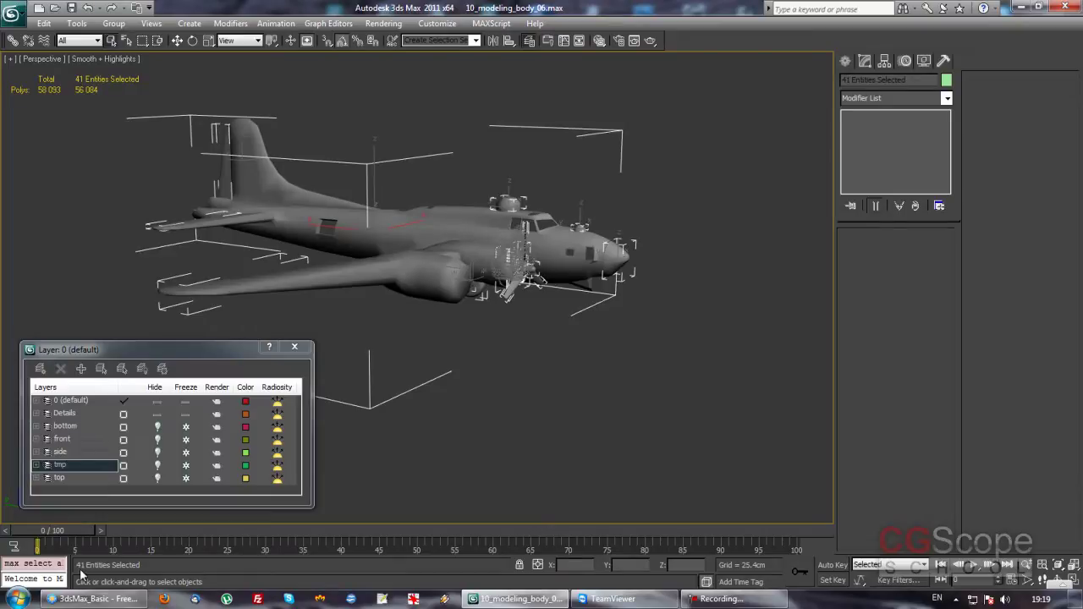
middle_click_drag(580, 309, 521, 314, "alt")
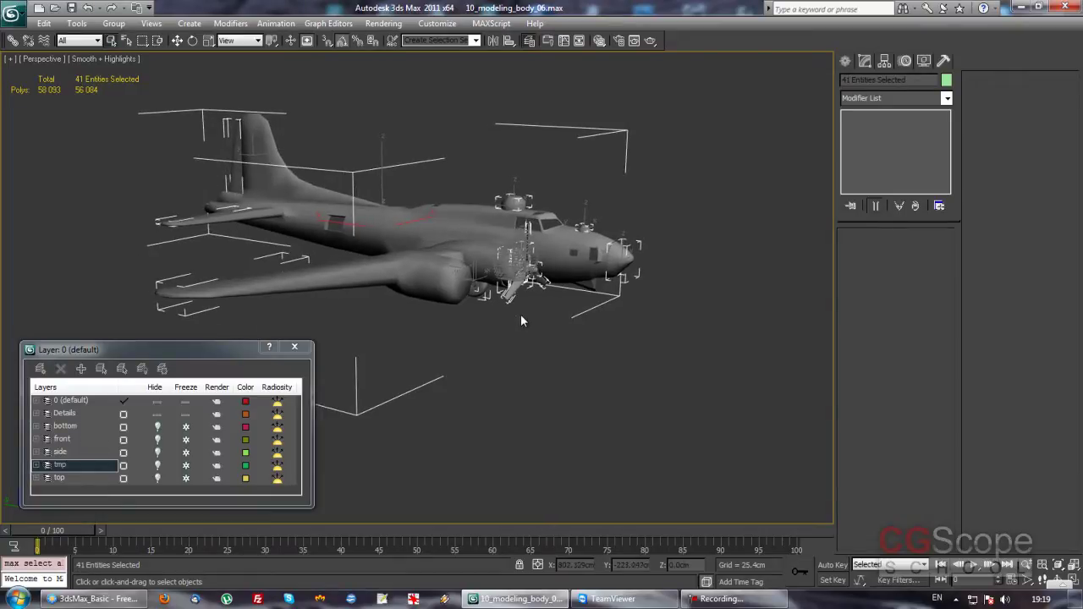
- Open Tools > Rename Objects, cancel the Pick list, and set it to Selected
left_click(81, 27)
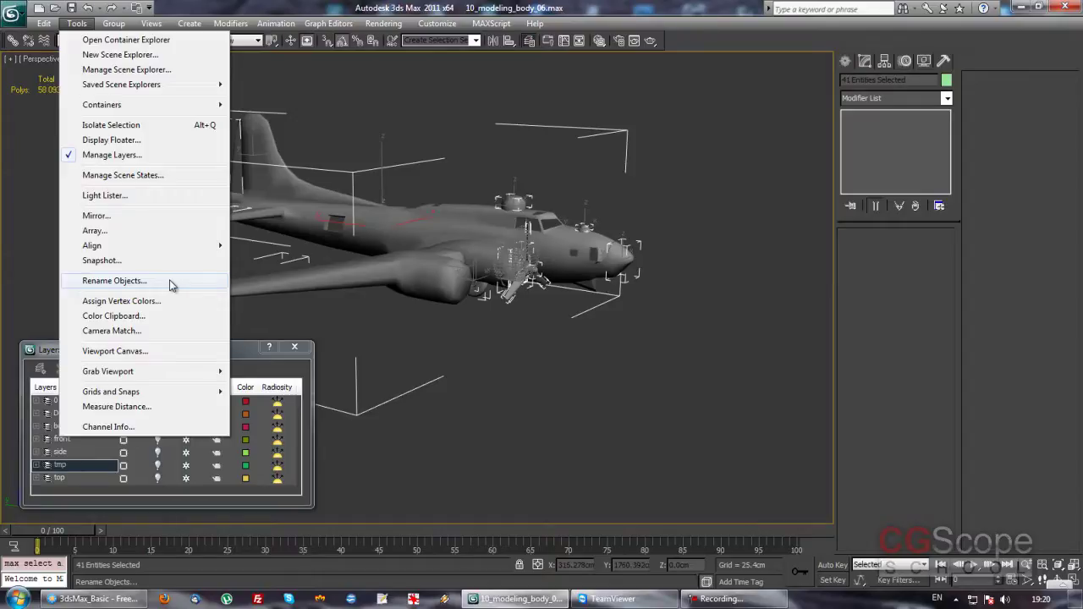
left_click(169, 281)
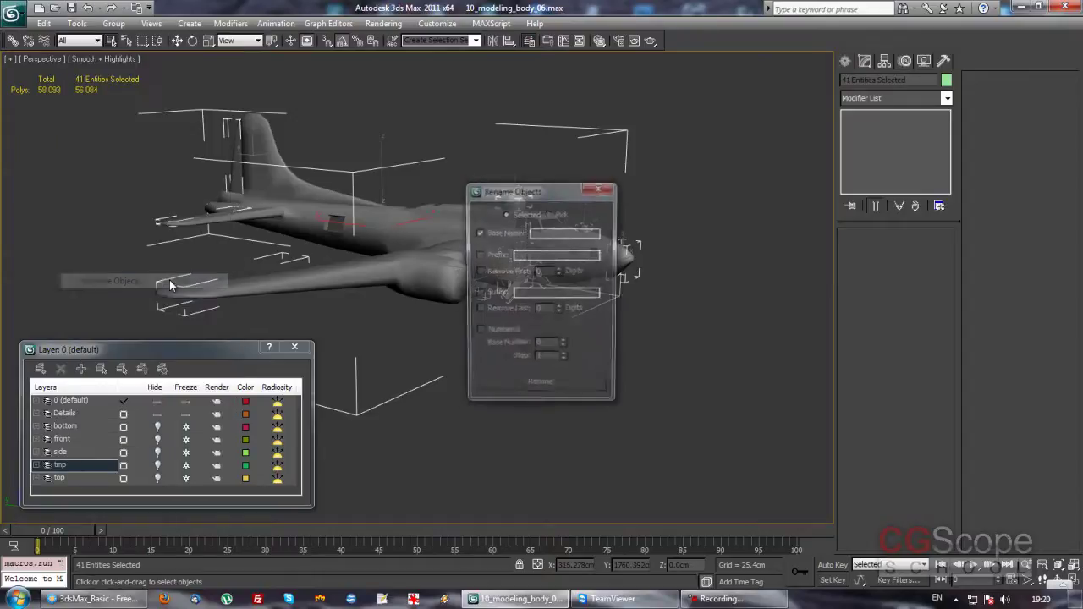
left_click_drag(515, 181, 711, 243)
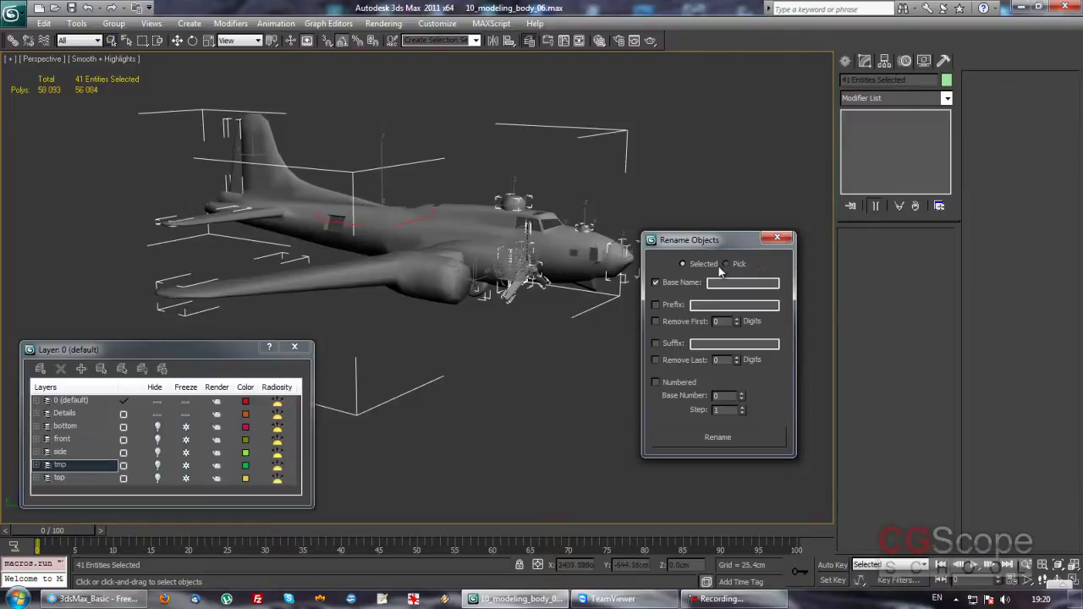
left_click_drag(735, 242, 742, 245)
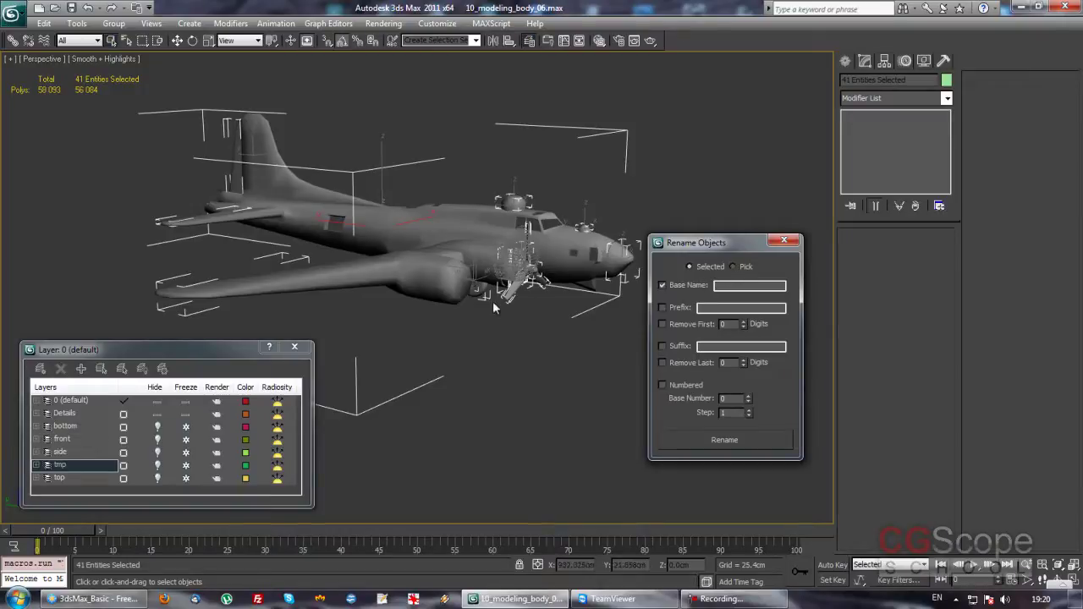
left_click(745, 268)
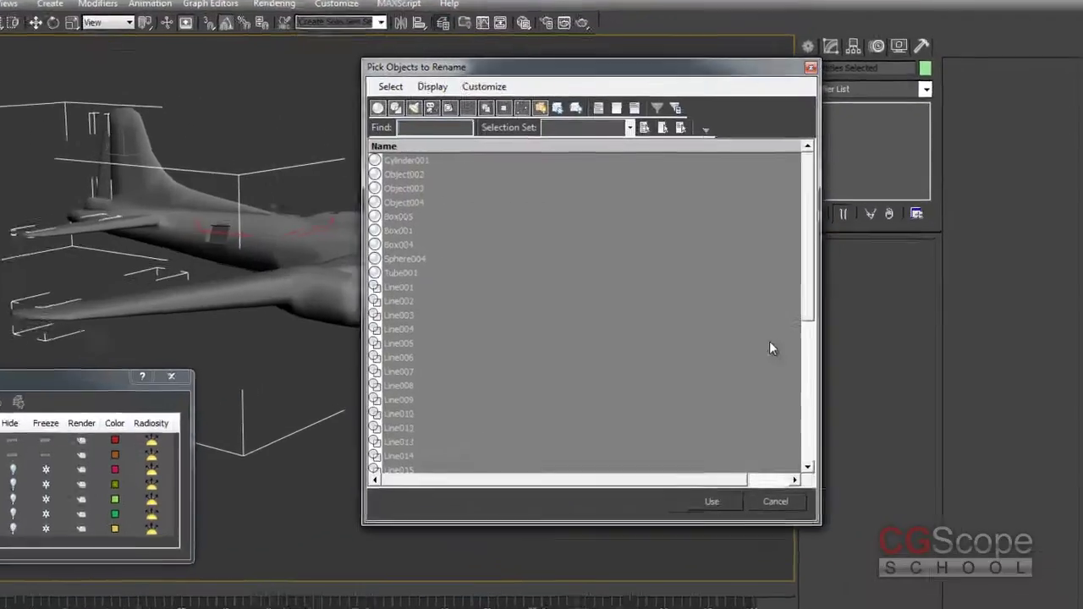
scroll(842, 312, "down", 1)
mouse_move(783, 351)
left_mouse_down()
mouse_move(780, 499)
mouse_move(795, 169)
left_mouse_up()
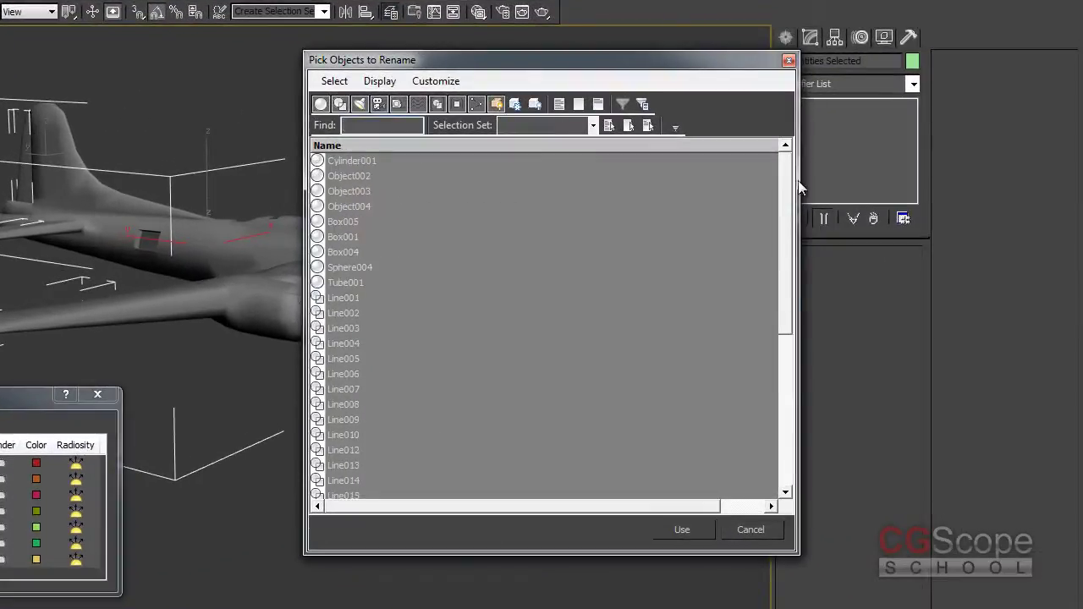
left_click(769, 528)
left_click(600, 293)
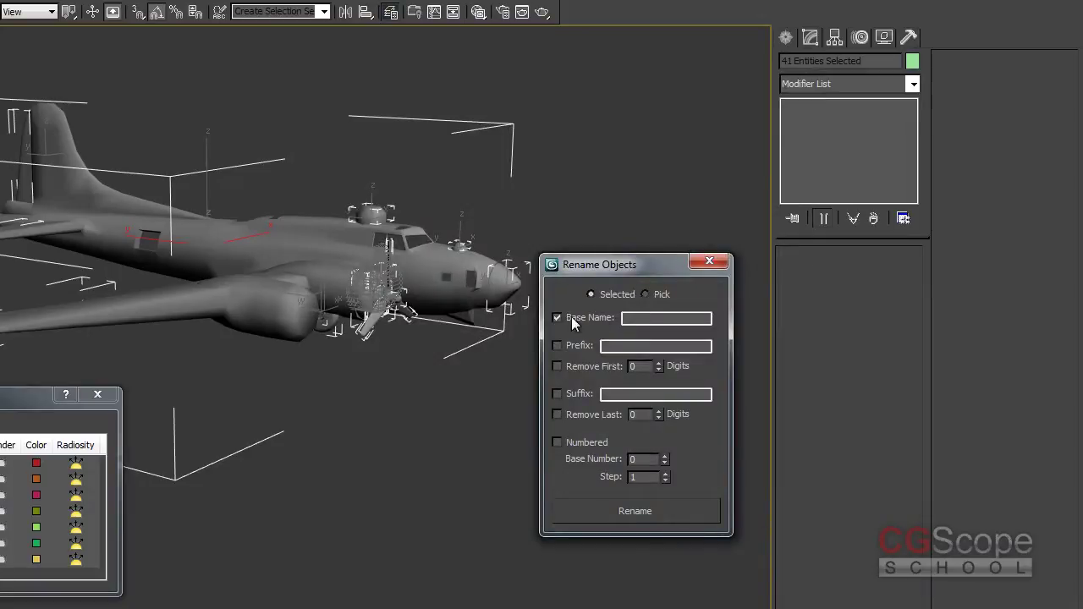
- Enter 'plane' as the Rename Objects base name, numbered from base 0 with step 1
left_click(649, 315)
left_click_drag(624, 263, 627, 262)
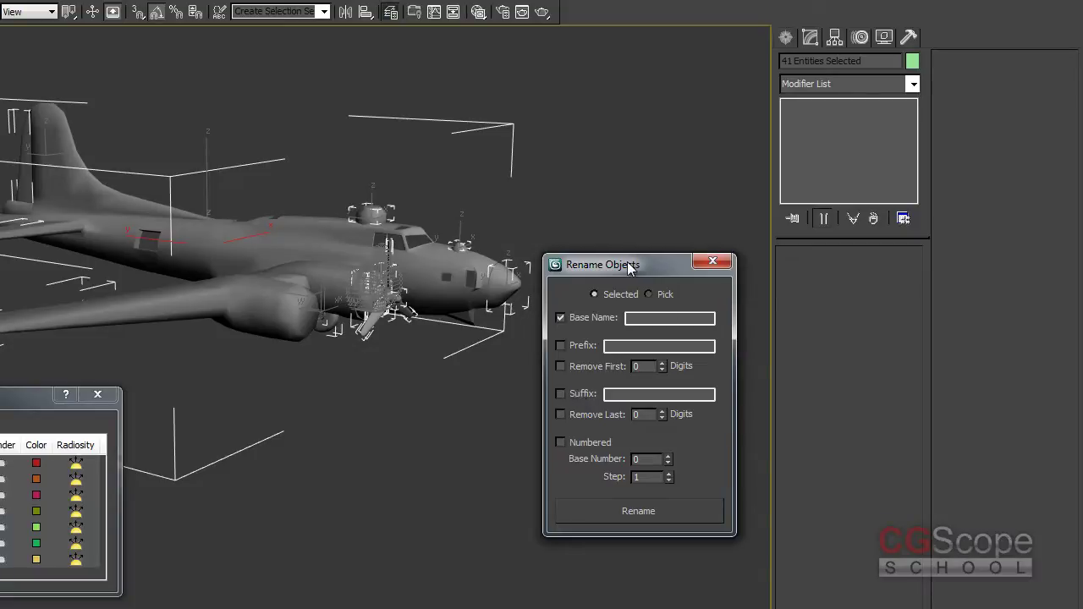
left_click(665, 315)
type("plane")
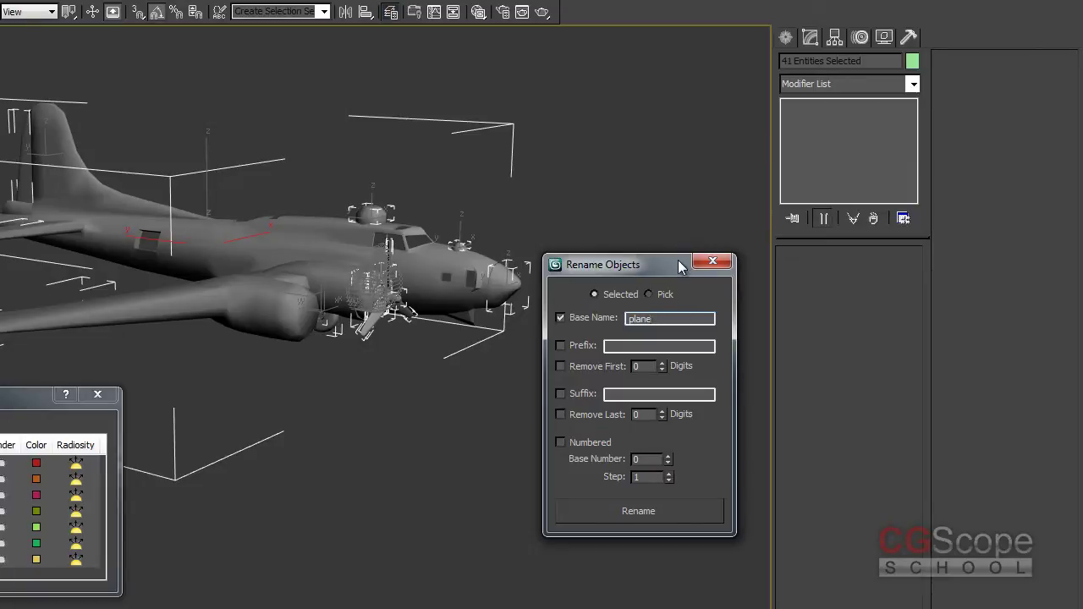
left_click_drag(666, 266, 668, 261)
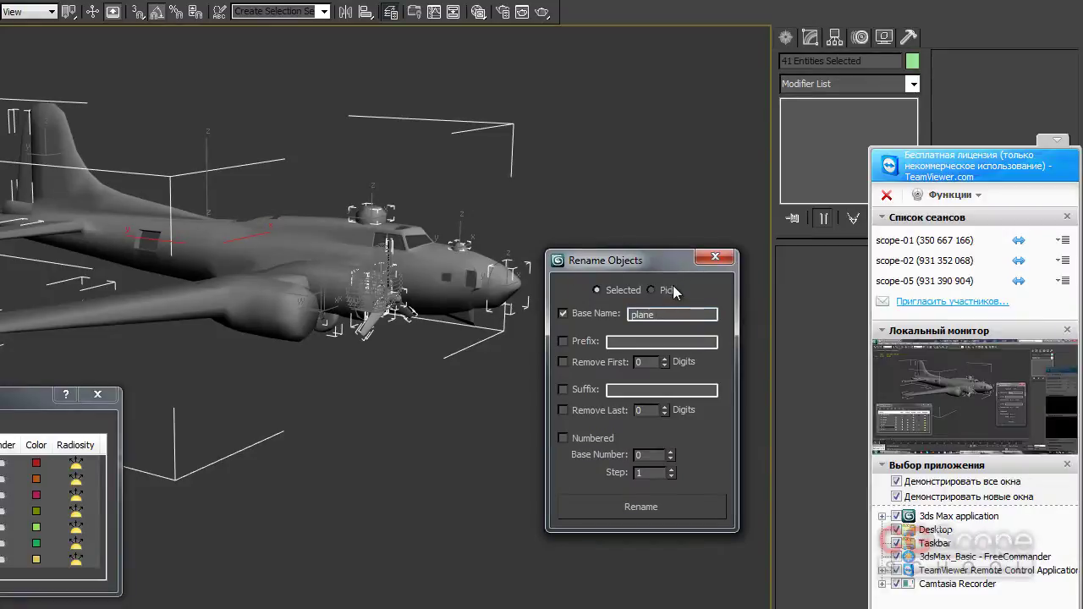
left_click(1054, 140)
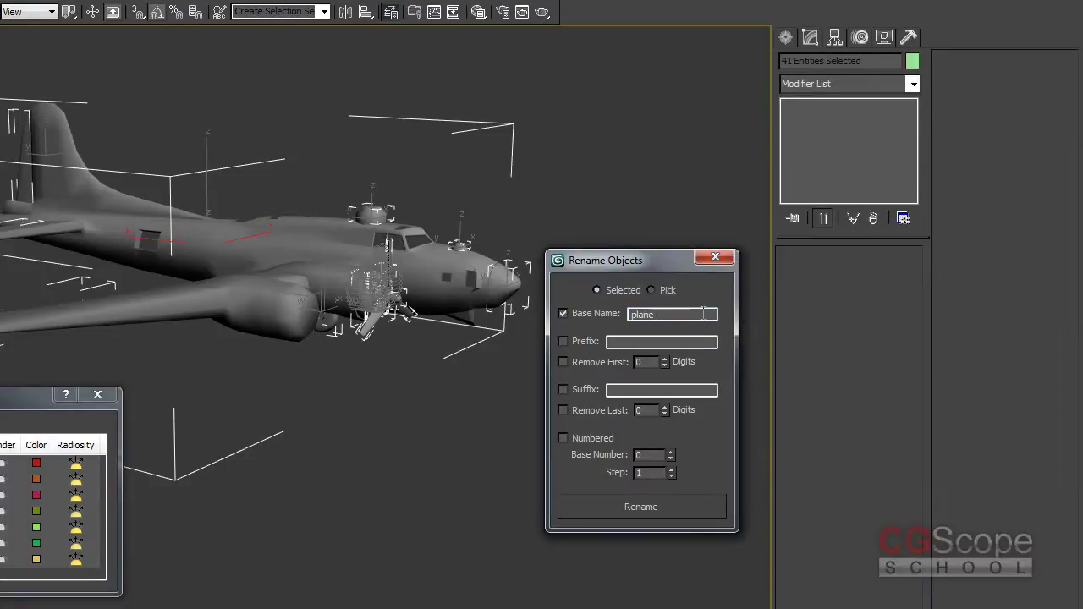
left_click_drag(651, 255, 656, 252)
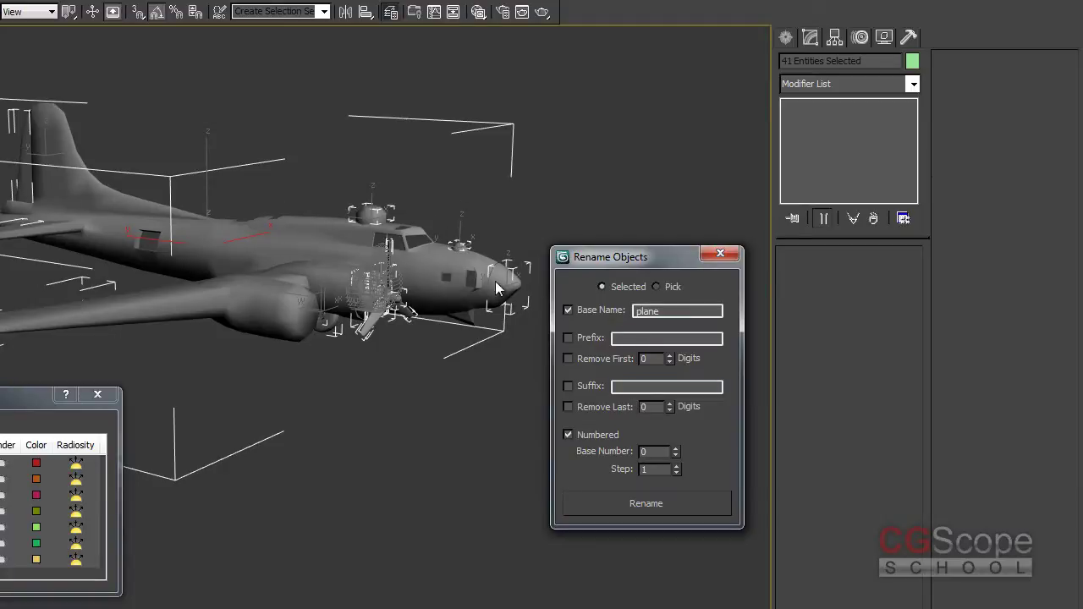
- Extend the base name to 'plane_', start numbering at 1 with step 1, and rename
left_click(645, 310)
left_click(678, 311)
type("_")
left_click(675, 447)
left_click_drag(658, 470, 614, 479)
left_click(724, 439)
left_click(665, 502)
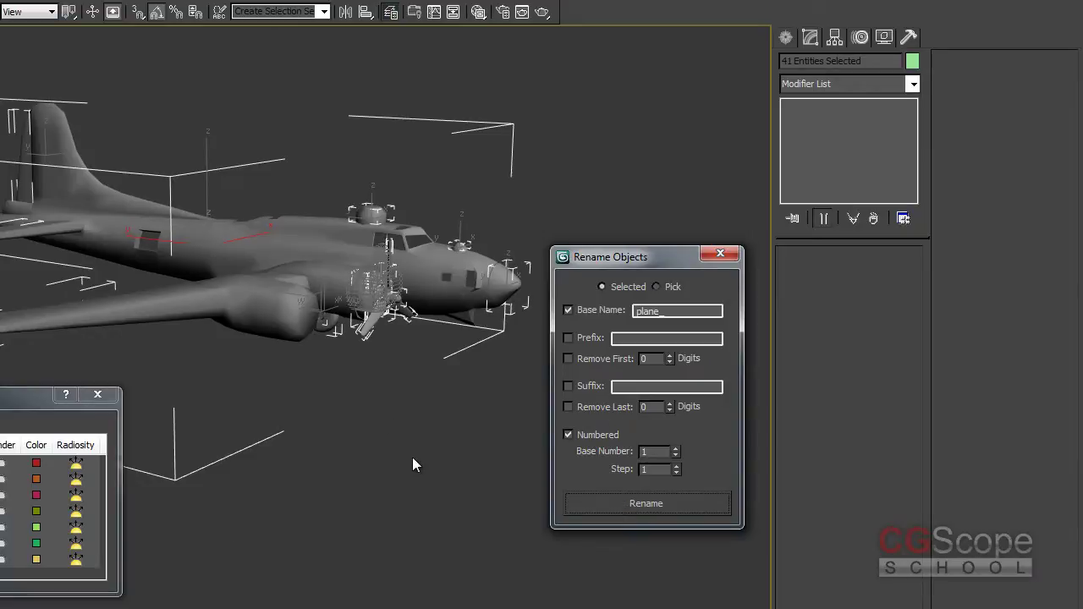
- Close the Rename Objects dialog, deselect everything, and open Select From Scene
left_click_drag(643, 261, 666, 269)
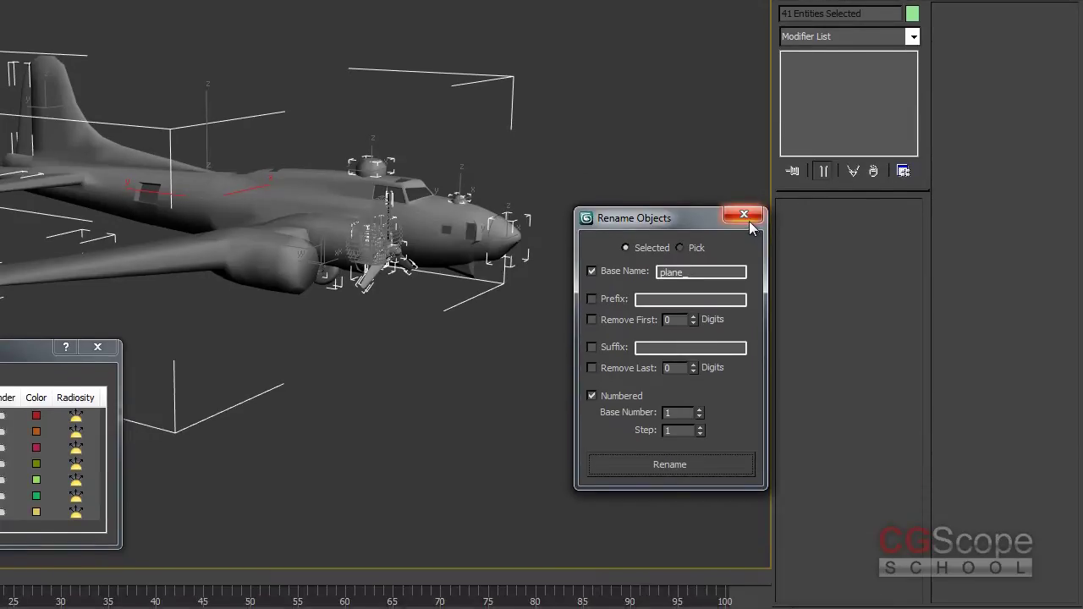
left_click(744, 212)
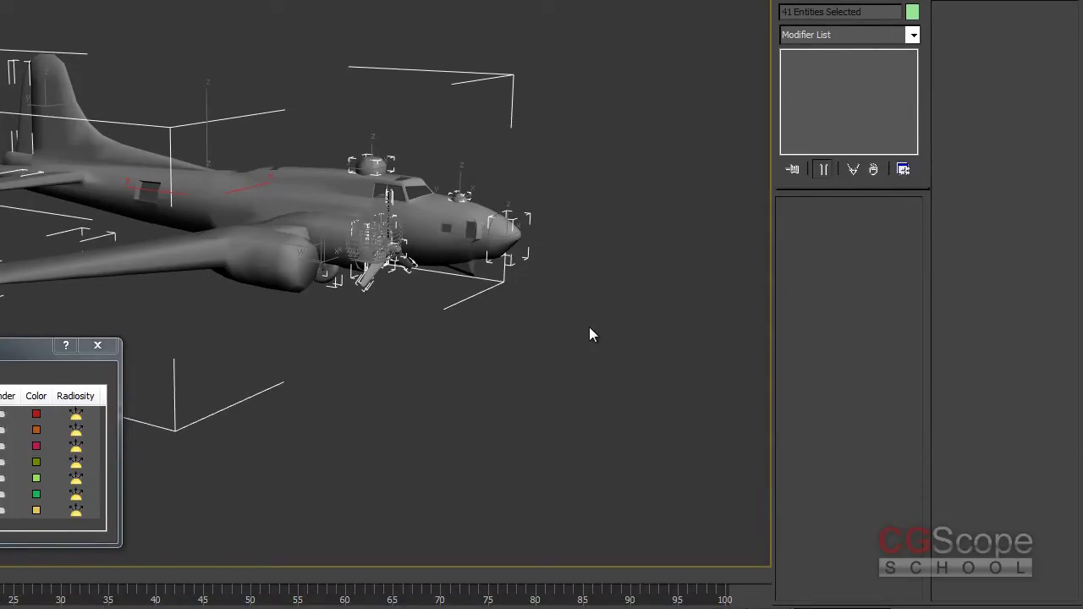
left_click(588, 335)
key("h")
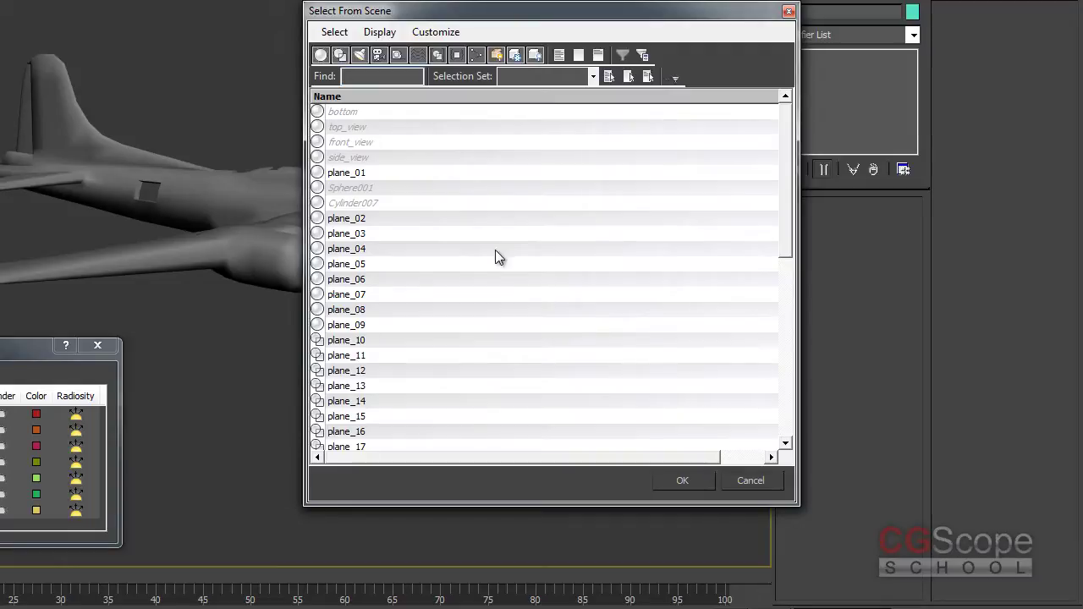
- Browse the object list from plane_02 down to plane_41 and back, then close it
left_click(374, 172)
left_click(375, 219)
left_click(366, 279)
left_click(372, 340)
left_click(377, 371)
left_click(373, 401)
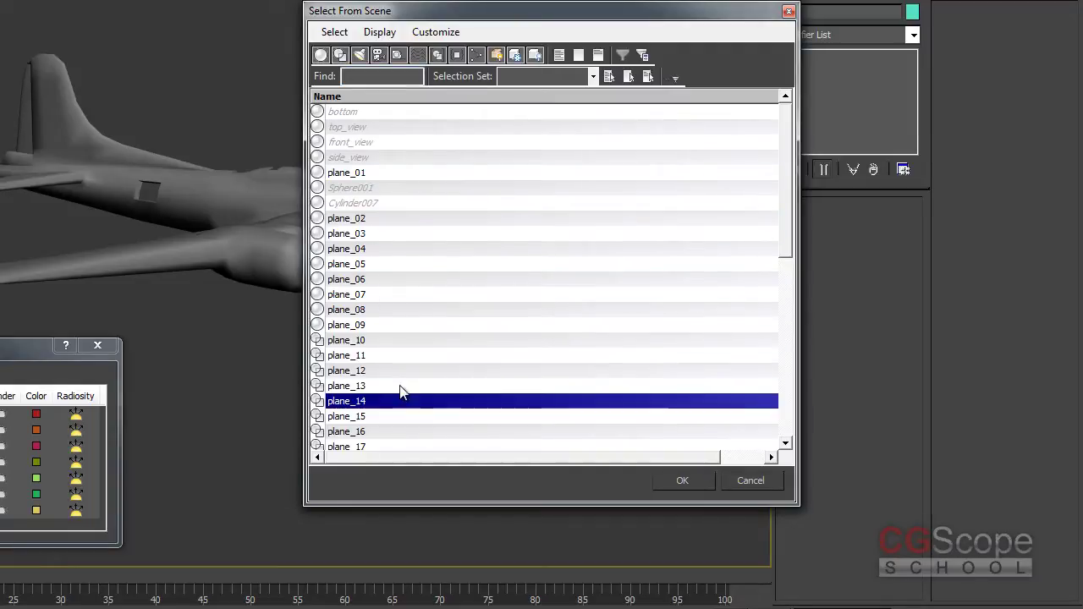
scroll(423, 396, "down", 4)
scroll(471, 384, "down", 5)
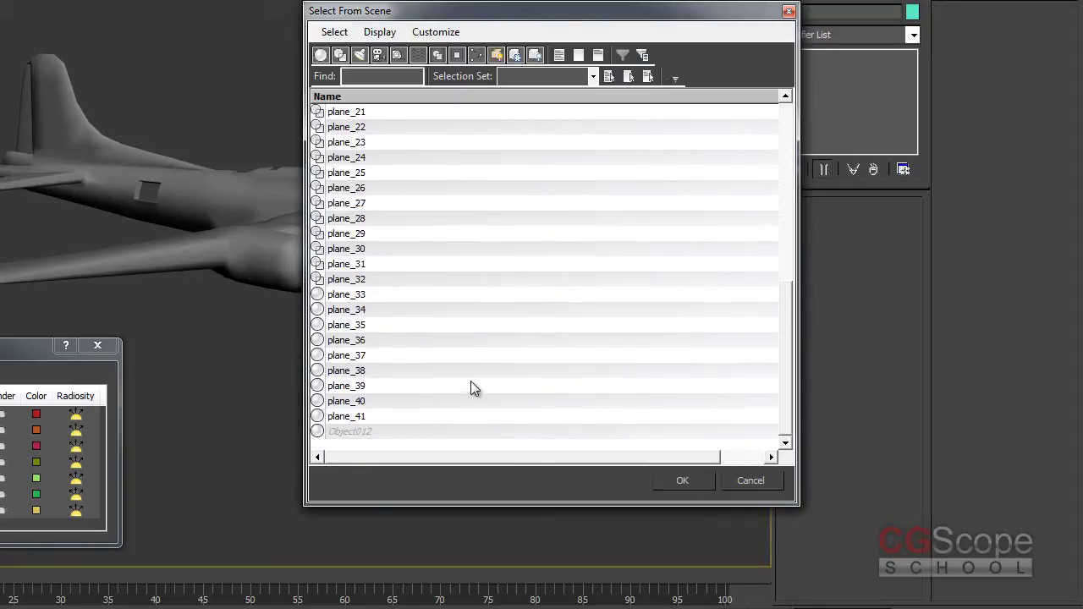
left_click(353, 416)
scroll(370, 411, "up", 3)
scroll(389, 389, "up", 5)
scroll(388, 340, "up", 1)
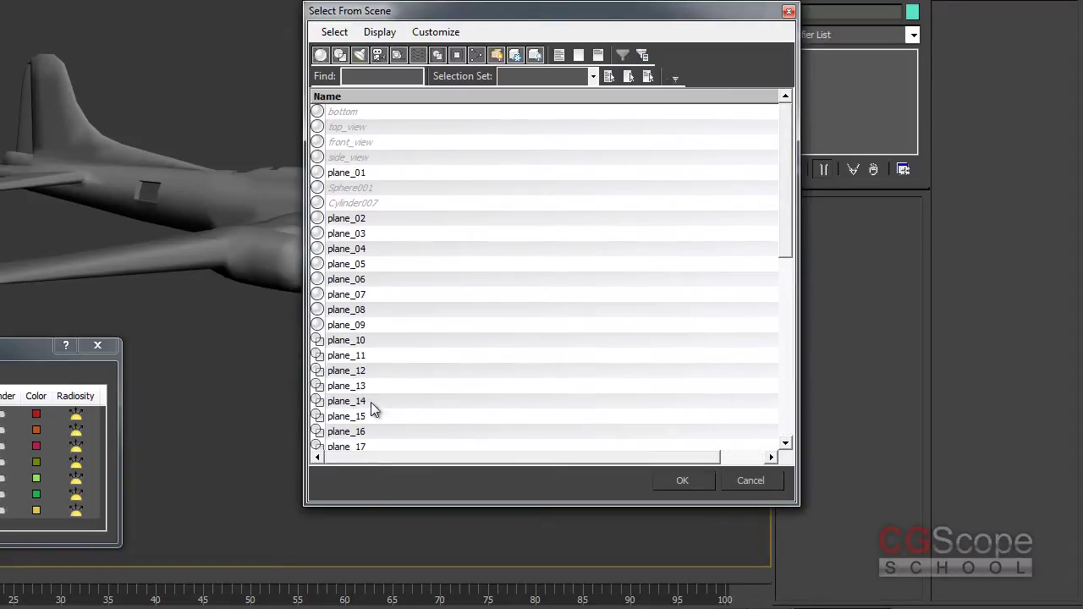
left_click(788, 11)
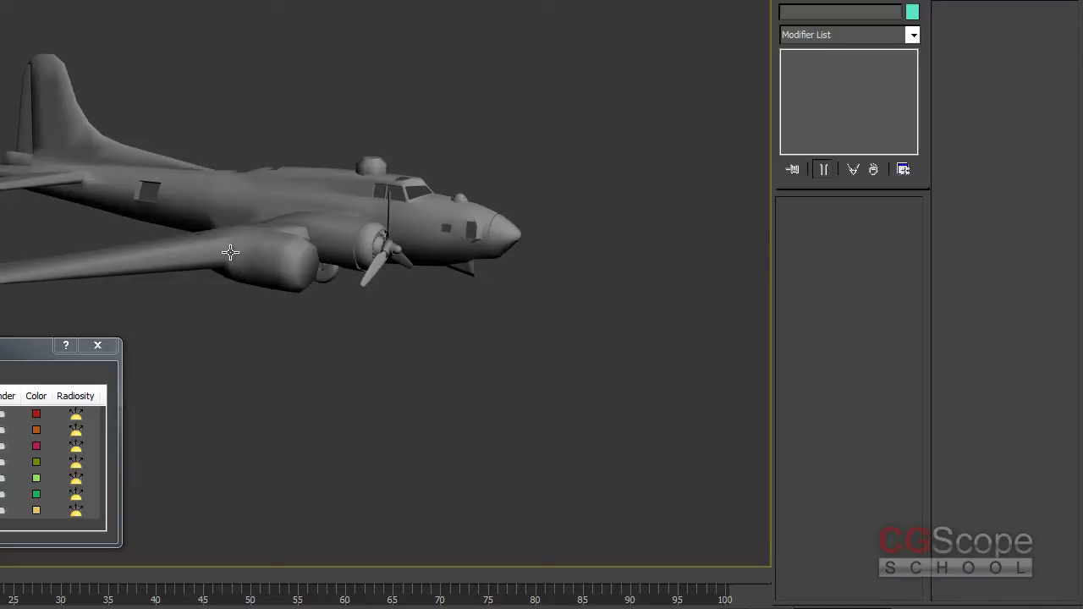
- Select Sphere001 and Cylinder007 from the Select From Scene list
key("h")
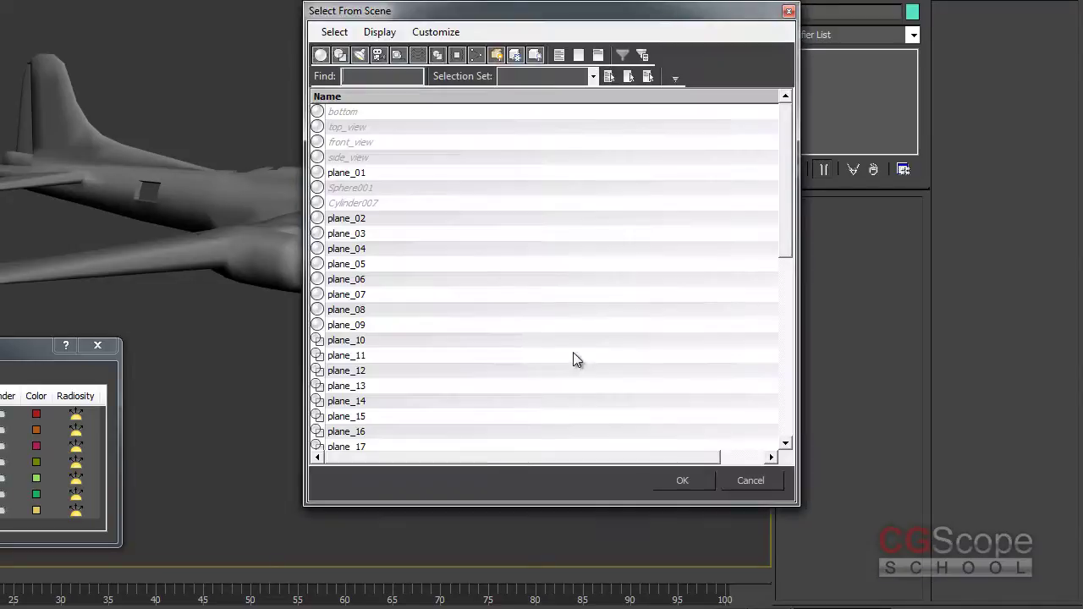
left_click(367, 113)
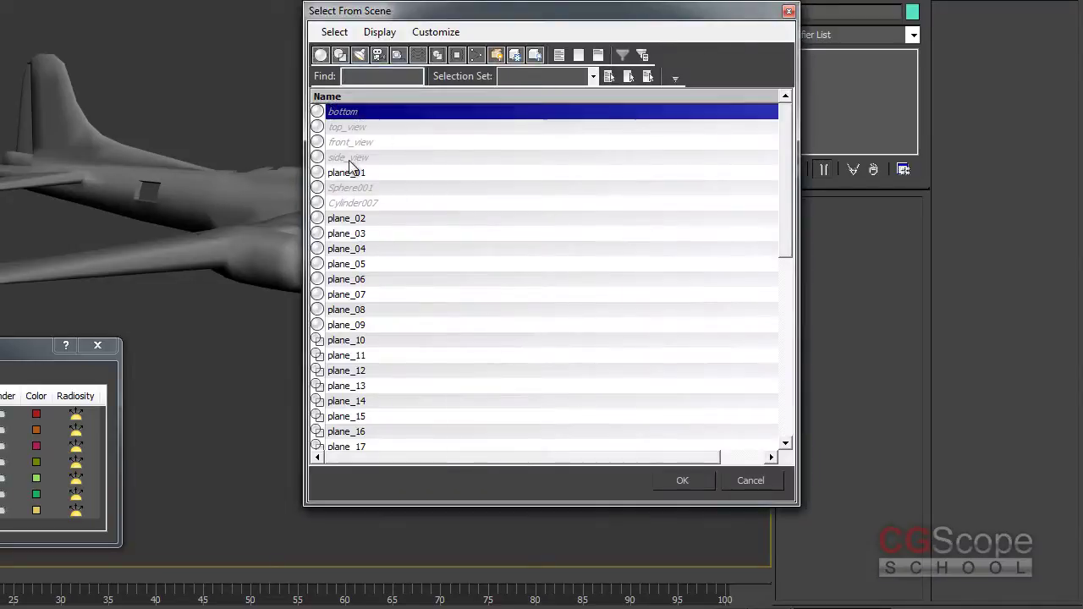
left_click(370, 191)
left_click(370, 203)
left_click(374, 194, "ctrl")
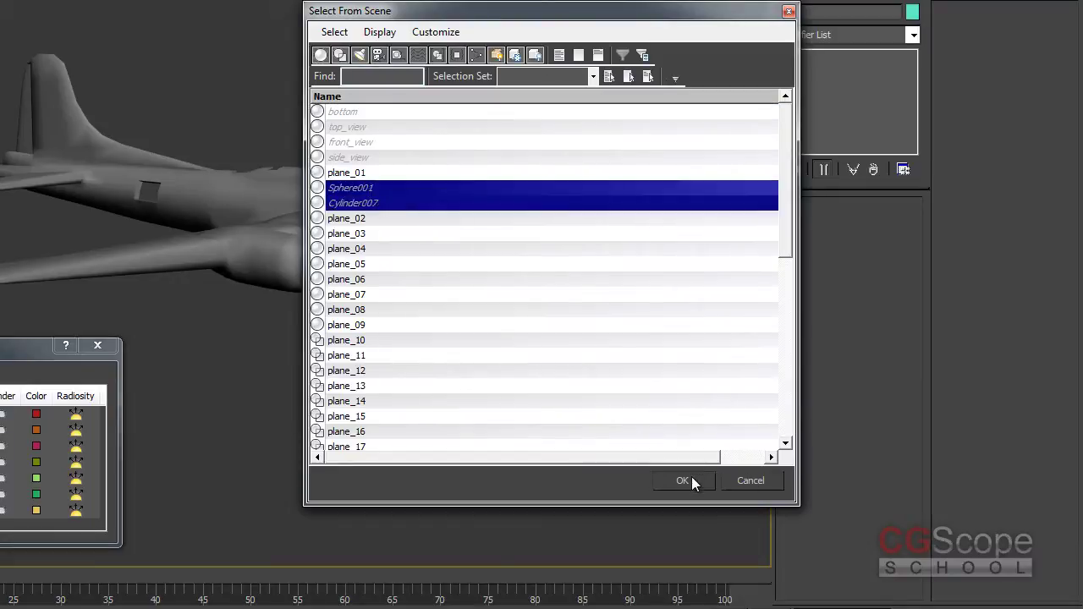
left_click(691, 481)
- Orbit to look under the wing, expand and collapse the default layer, then deselect
mouse_move(303, 379)
middle_mouse_down("alt")
mouse_move(387, 381)
mouse_move(413, 307)
mouse_move(348, 311)
mouse_move(322, 335)
middle_mouse_up("alt")
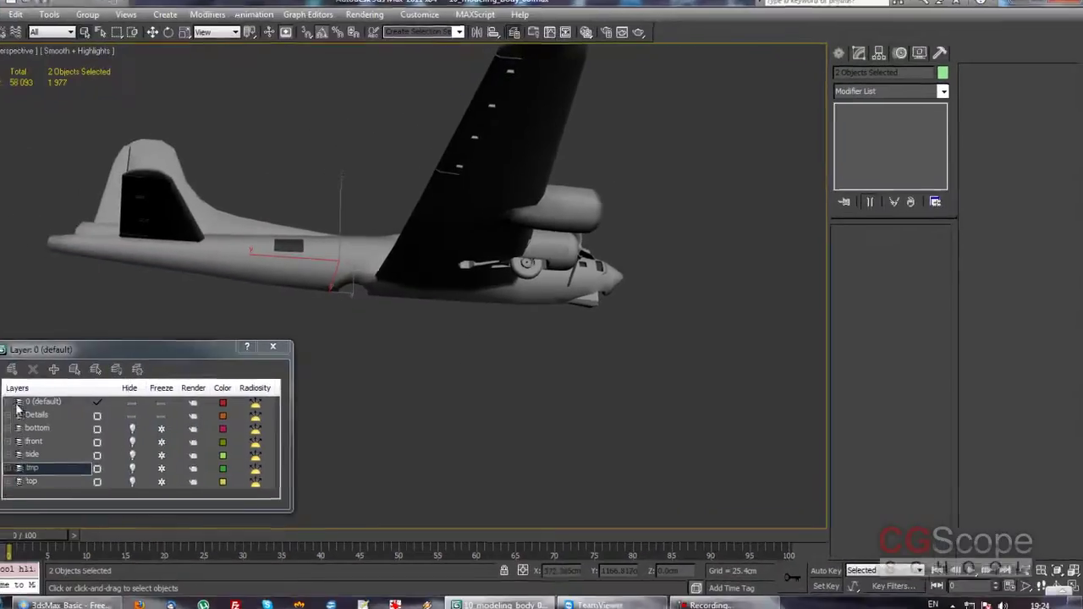
left_click(38, 403)
left_click(38, 403)
left_click(436, 341)
right_click(436, 366)
right_click(436, 369)
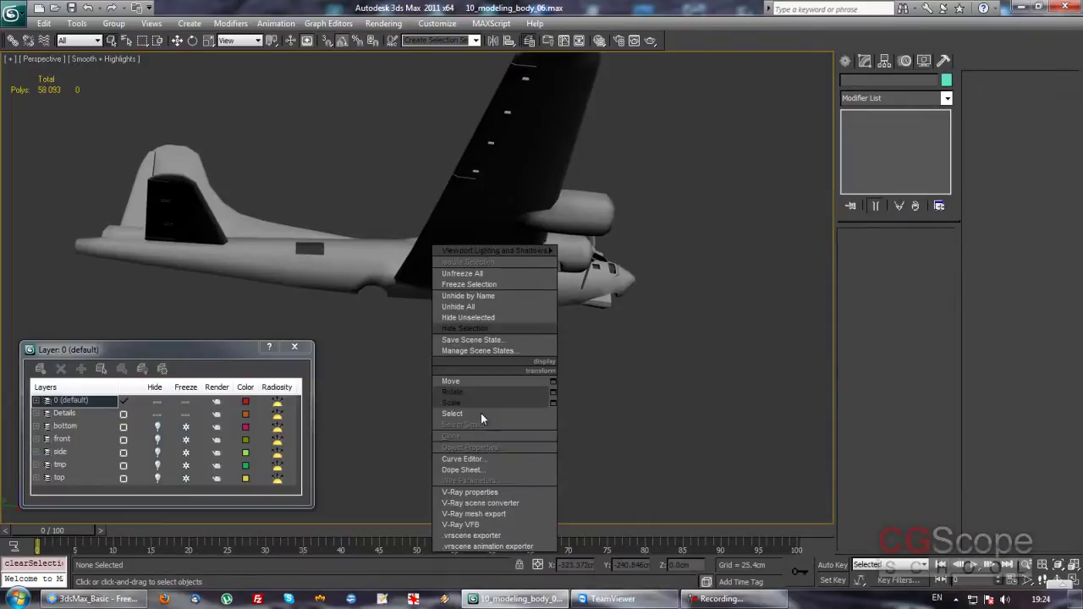
left_click(481, 305)
left_click_drag(606, 236, 773, 242)
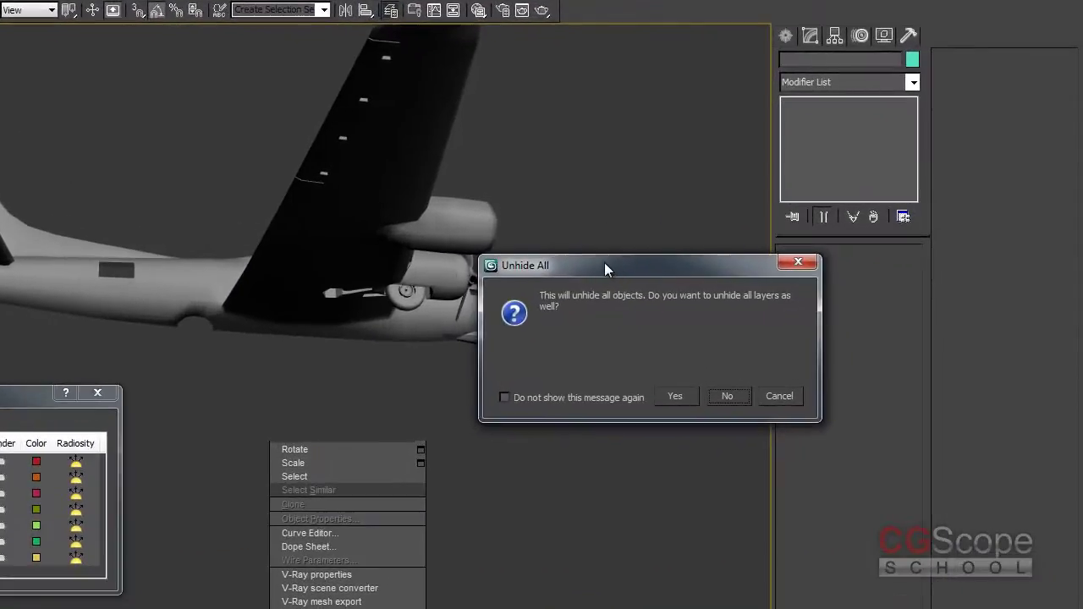
left_click_drag(604, 263, 561, 268)
left_click_drag(629, 262, 628, 246)
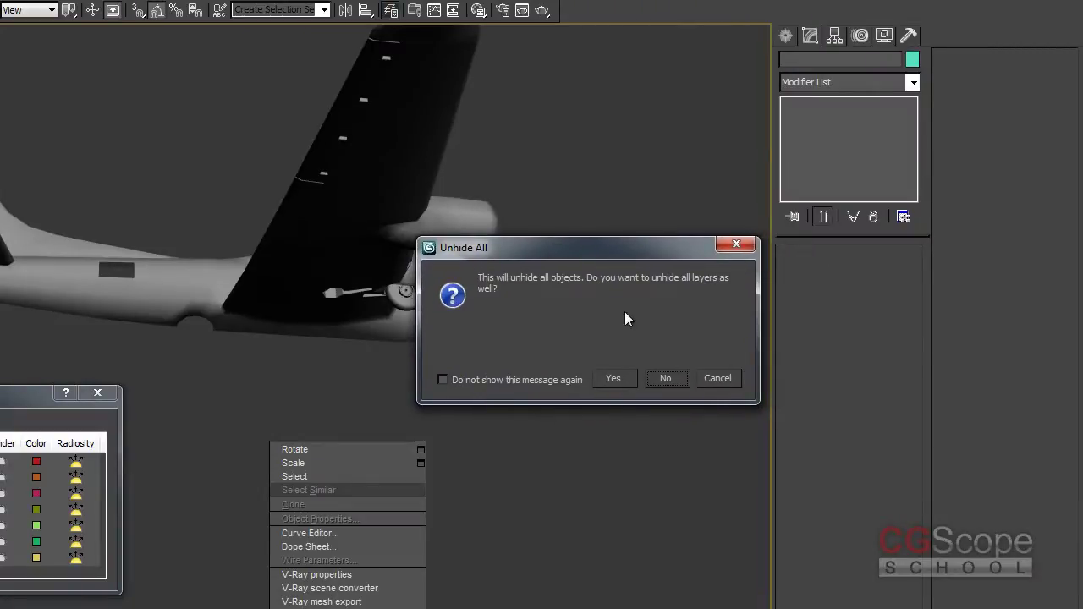
left_click_drag(693, 257, 686, 244)
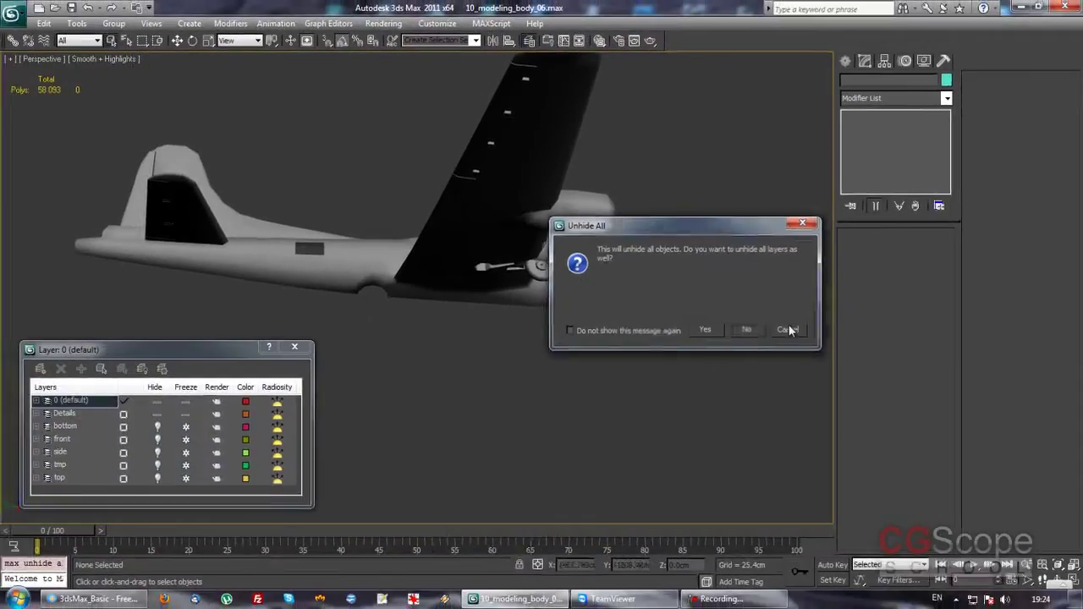
left_click(793, 329)
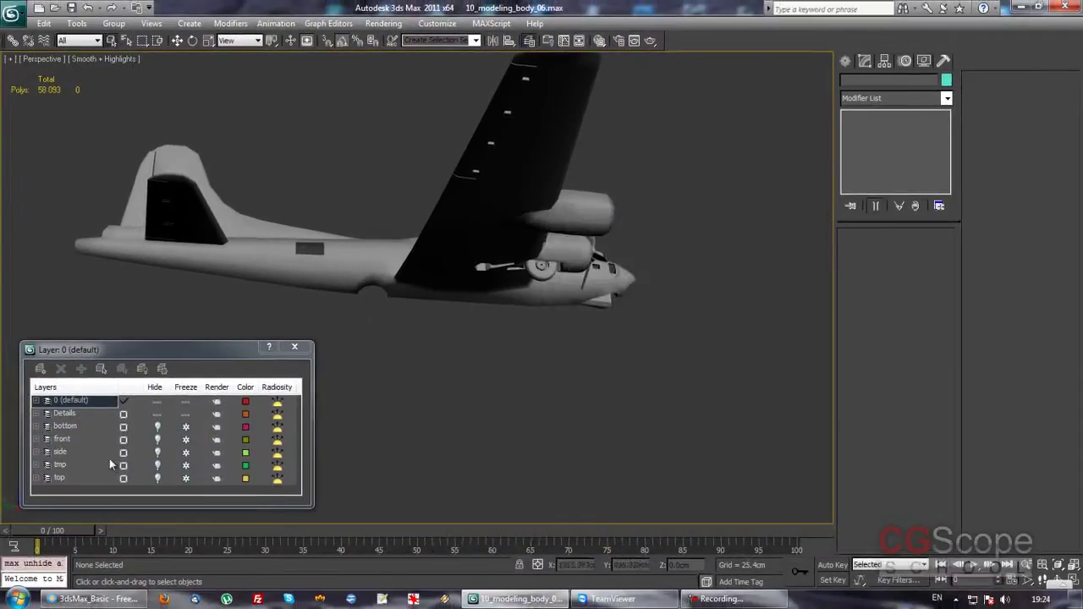
- Toggle the tmp layer's visibility and inspect the plane from below, the side and above
left_click(157, 465)
mouse_move(399, 383)
middle_mouse_down("alt")
mouse_move(543, 311)
mouse_move(497, 312)
mouse_move(581, 280)
mouse_move(512, 310)
mouse_move(440, 274)
mouse_move(446, 302)
mouse_move(397, 322)
middle_mouse_up("alt")
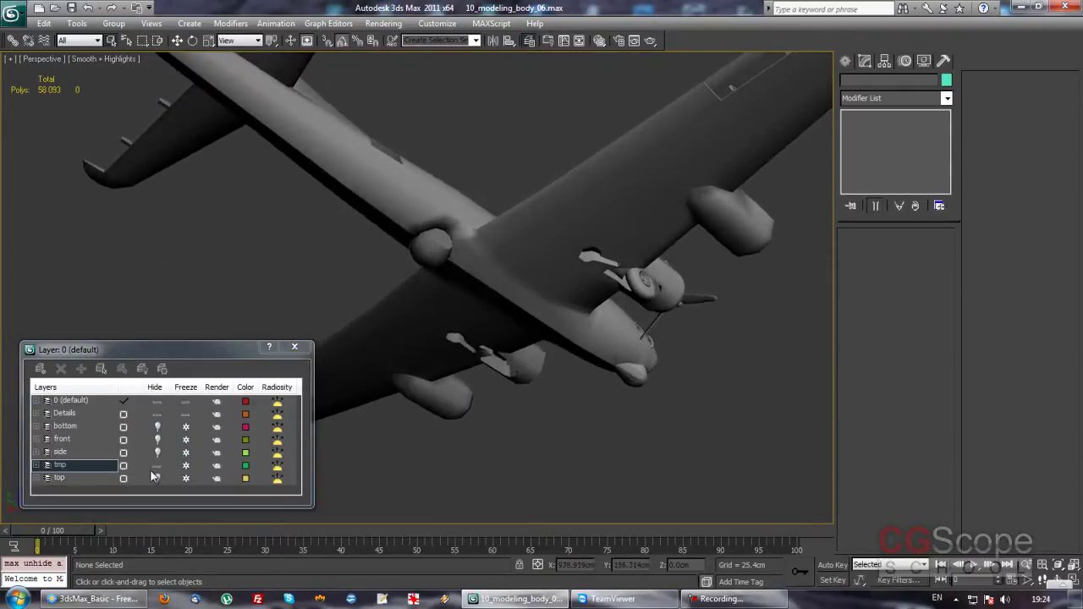
mouse_move(589, 278)
middle_mouse_down("alt")
mouse_move(510, 345)
mouse_move(553, 317)
mouse_move(546, 311)
mouse_move(540, 342)
mouse_move(473, 269)
mouse_move(592, 226)
middle_mouse_up("alt")
middle_click_drag(363, 261, 491, 252, "alt")
middle_click_drag(516, 297, 506, 296)
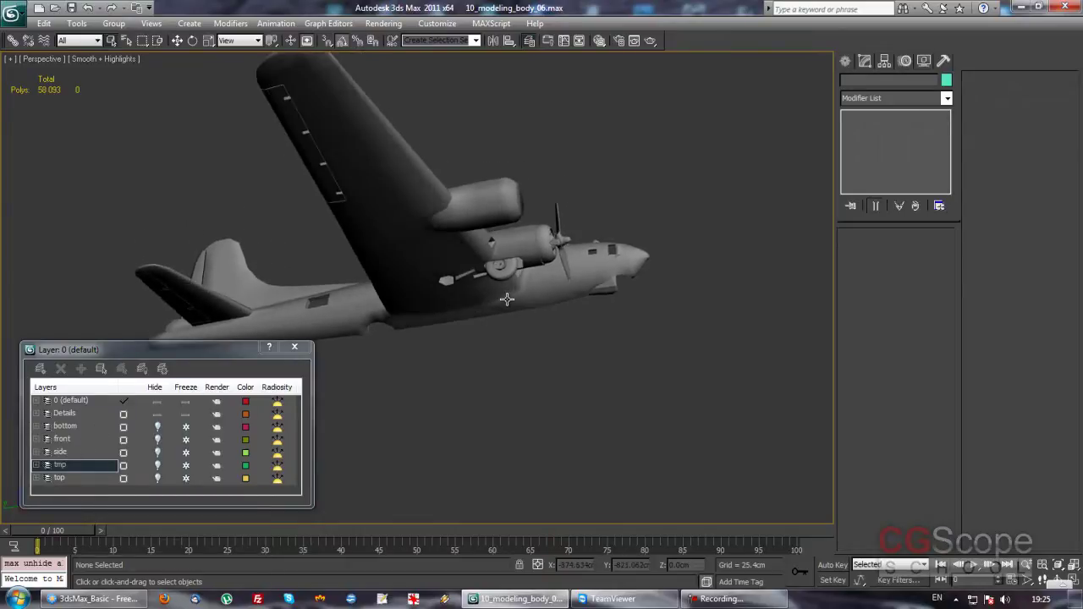
middle_click_drag(447, 193, 643, 226, "alt")
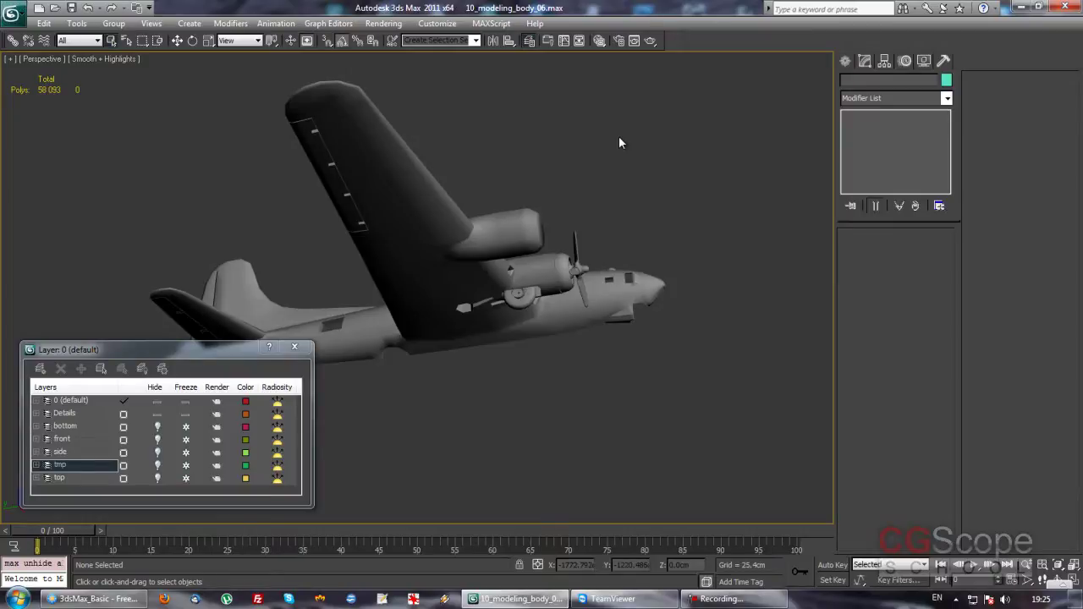
middle_click_drag(320, 212, 528, 281, "alt")
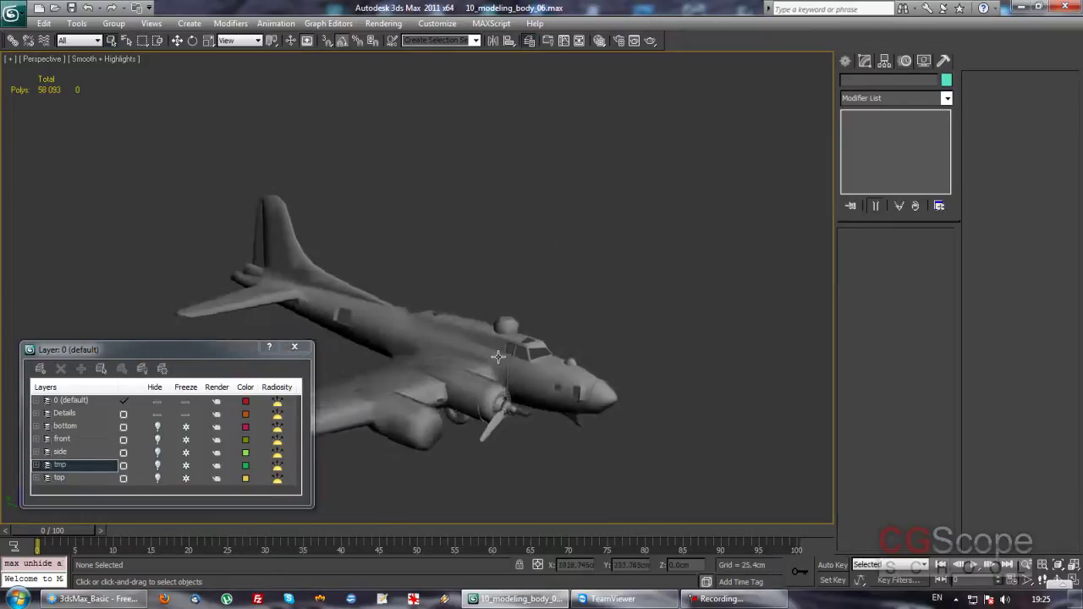
scroll(563, 292, "up", 5)
scroll(587, 292, "down", 8)
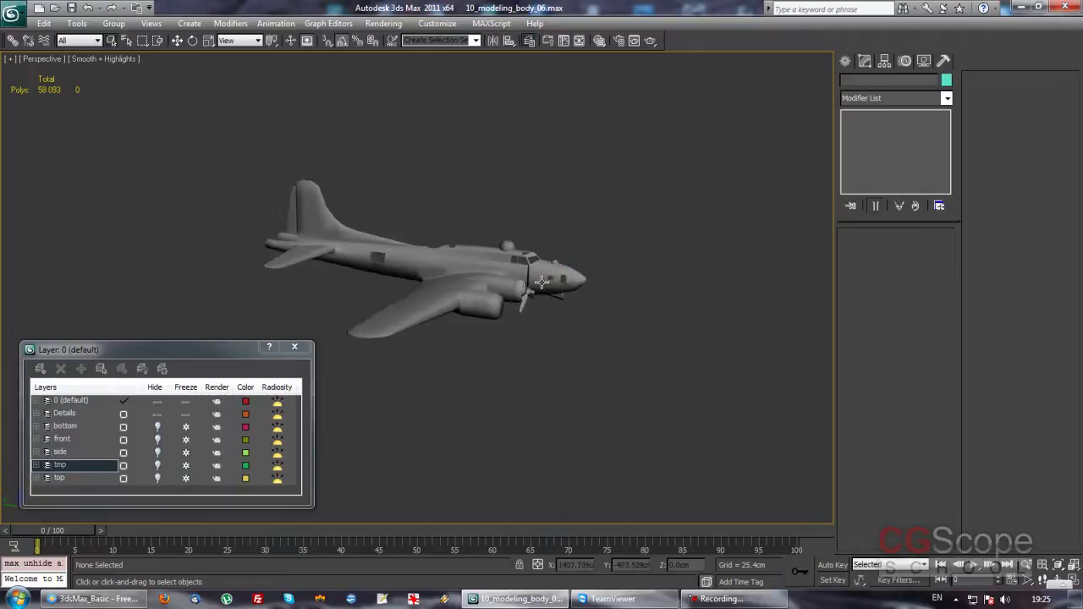
scroll(533, 283, "up", 1)
scroll(520, 284, "up", 2)
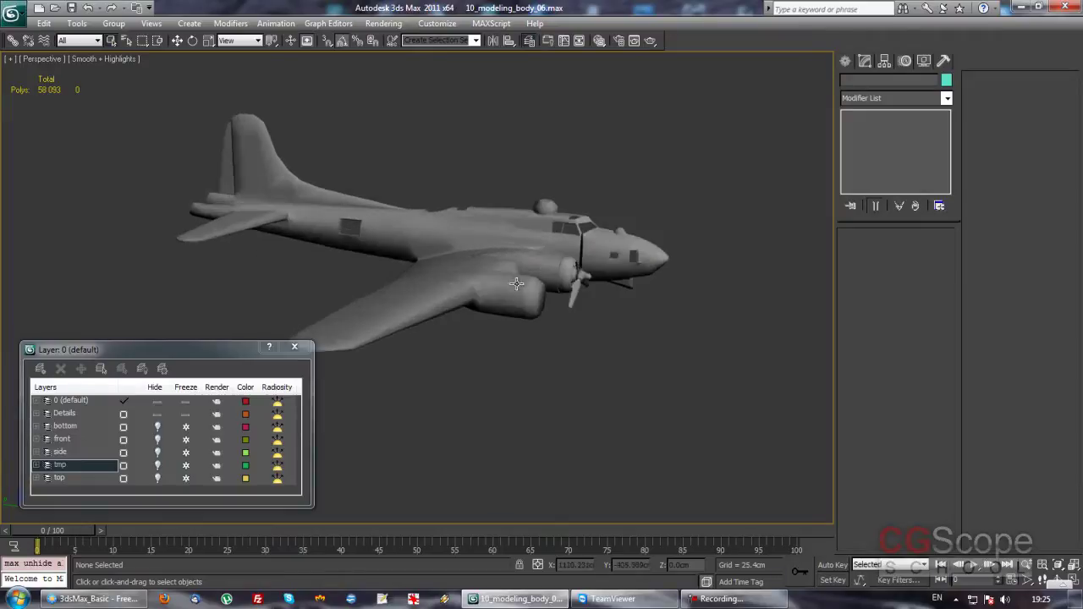
scroll(512, 286, "up", 3)
mouse_move(511, 286)
middle_mouse_down("alt")
mouse_move(532, 291)
mouse_move(525, 296)
mouse_move(573, 291)
mouse_move(517, 292)
middle_mouse_up("alt")
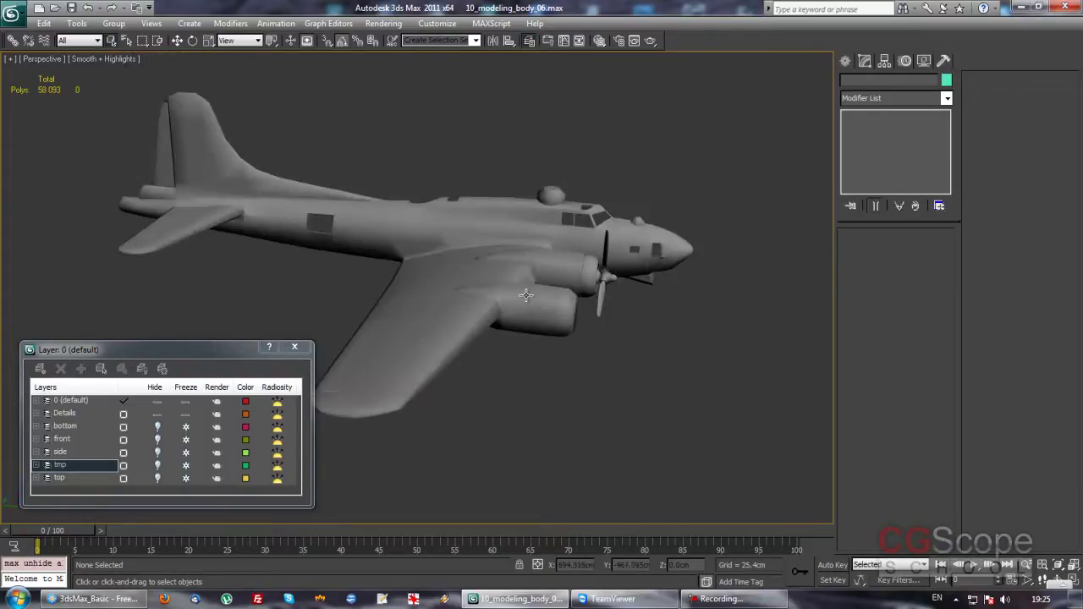
- Dismiss the Select From Scene list, pan the plane down, and bring up the application menu
key("h")
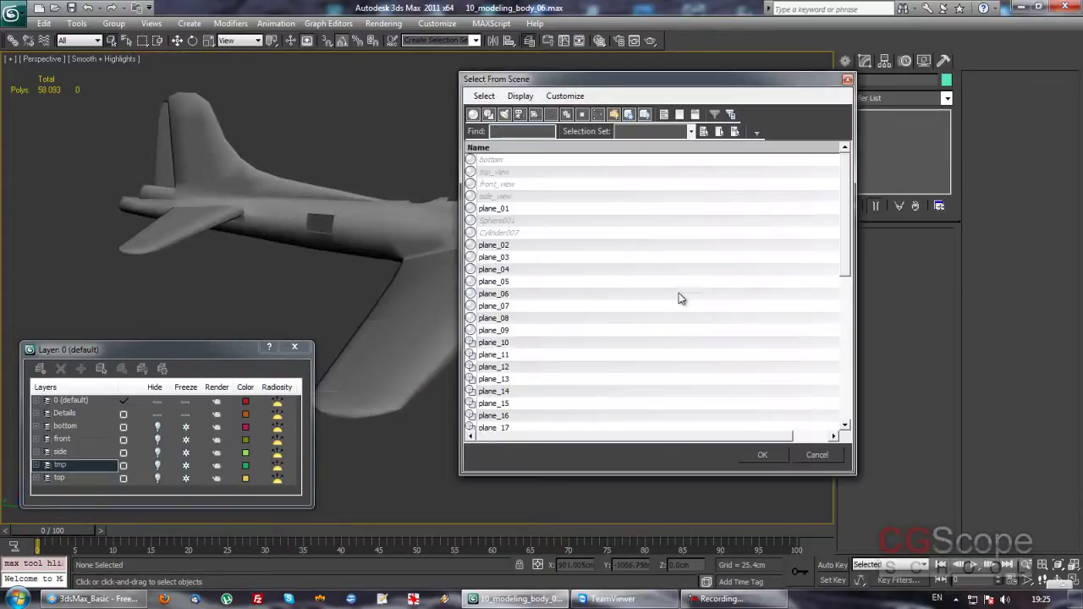
left_click(817, 455)
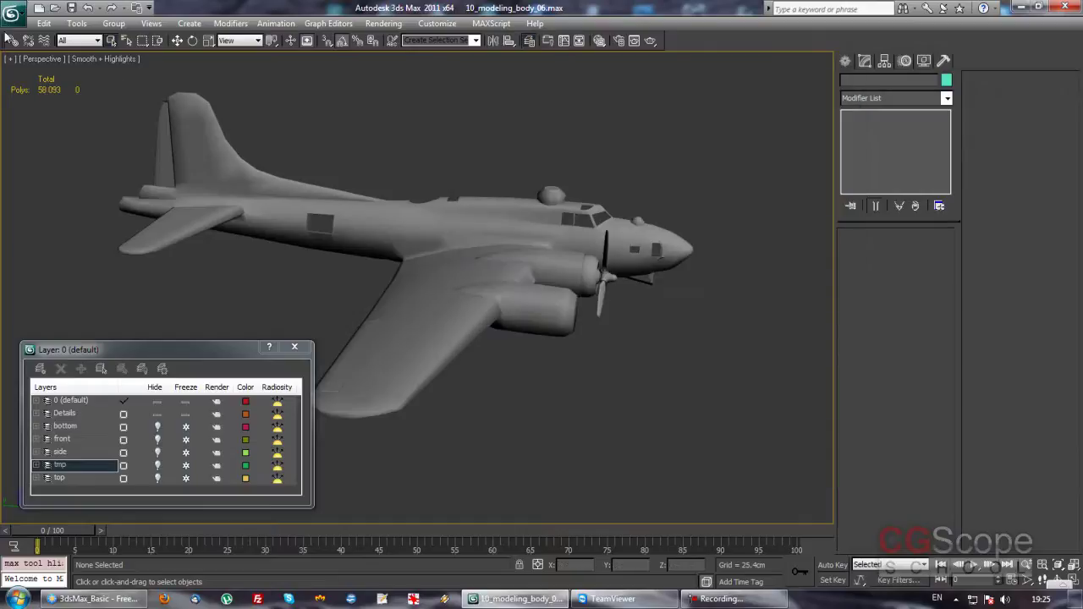
middle_click_drag(235, 122, 315, 126)
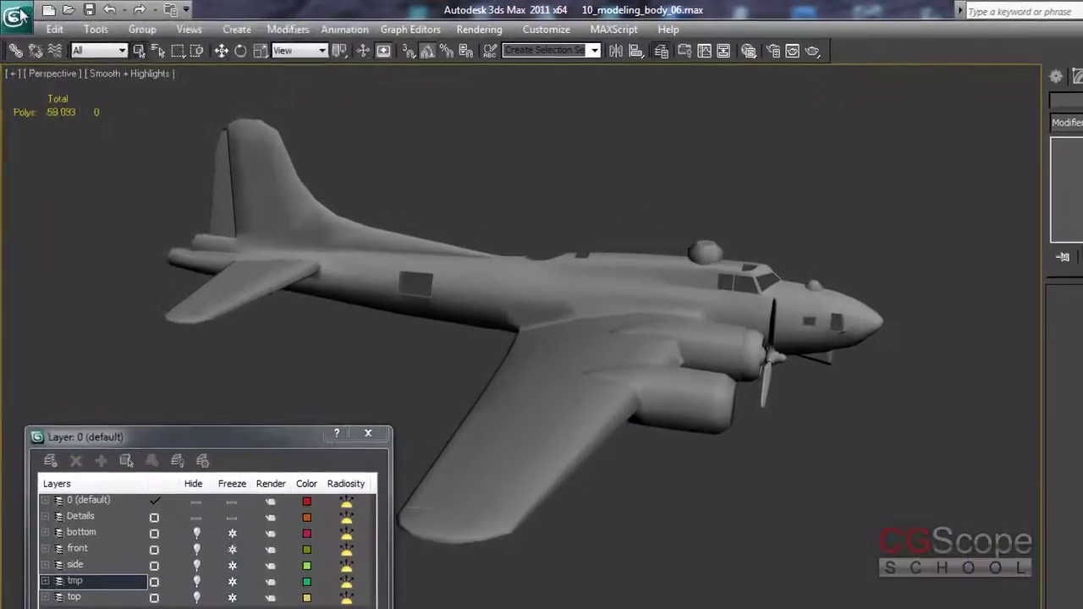
left_click(12, 14)
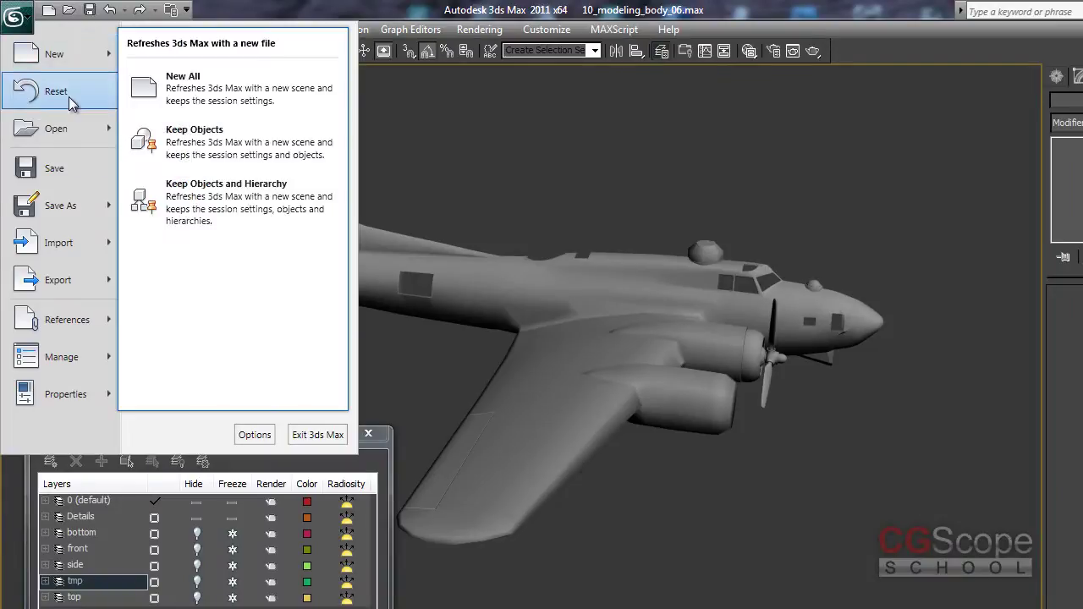
mouse_move(56, 128)
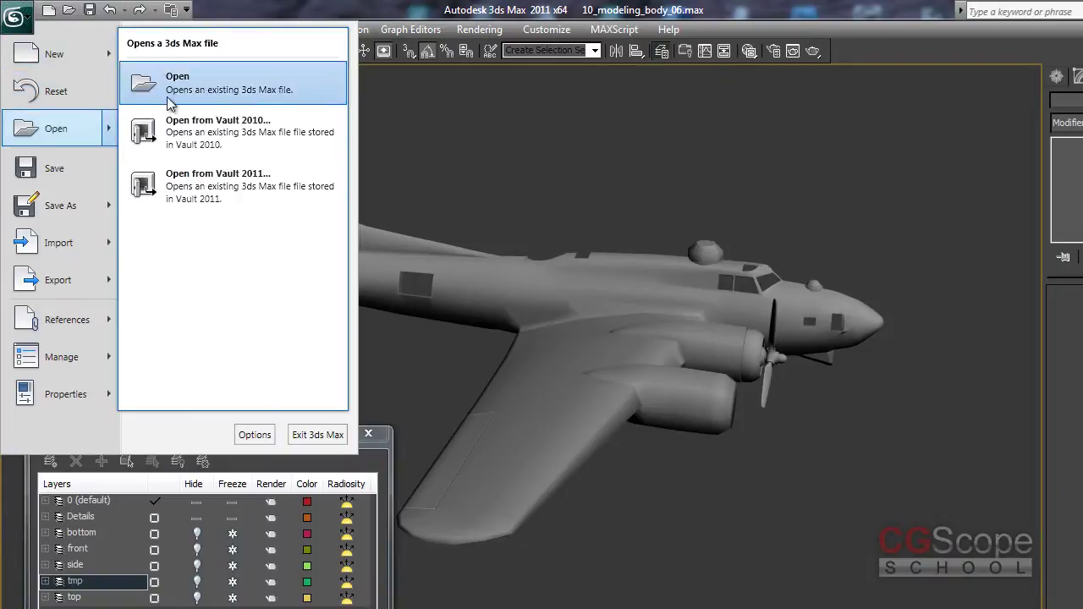
- Open symmetry_test.max without saving the bomber scene, accepting the Gamma & LUT mismatch
left_click(156, 83)
left_click(701, 434)
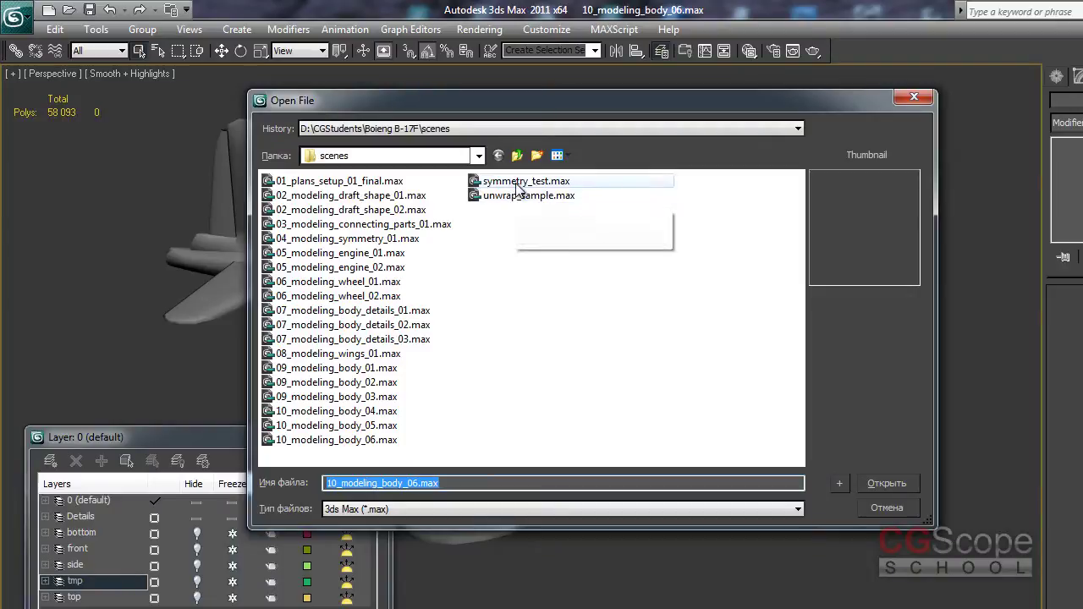
double_click(517, 187)
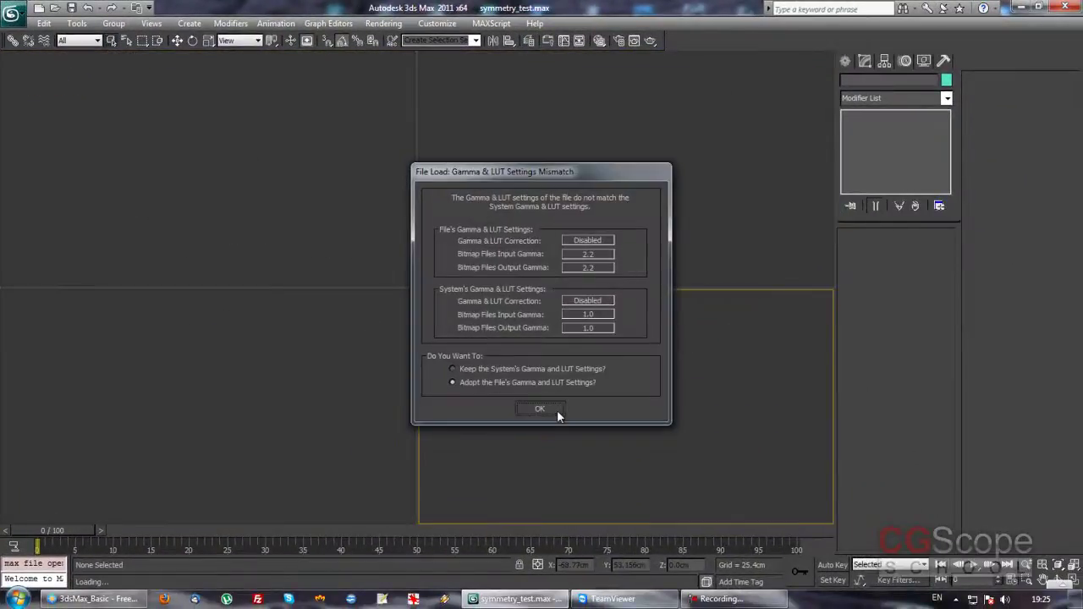
left_click(556, 410)
scroll(552, 395, "up", 2)
scroll(526, 411, "up", 3)
scroll(526, 411, "down", 4)
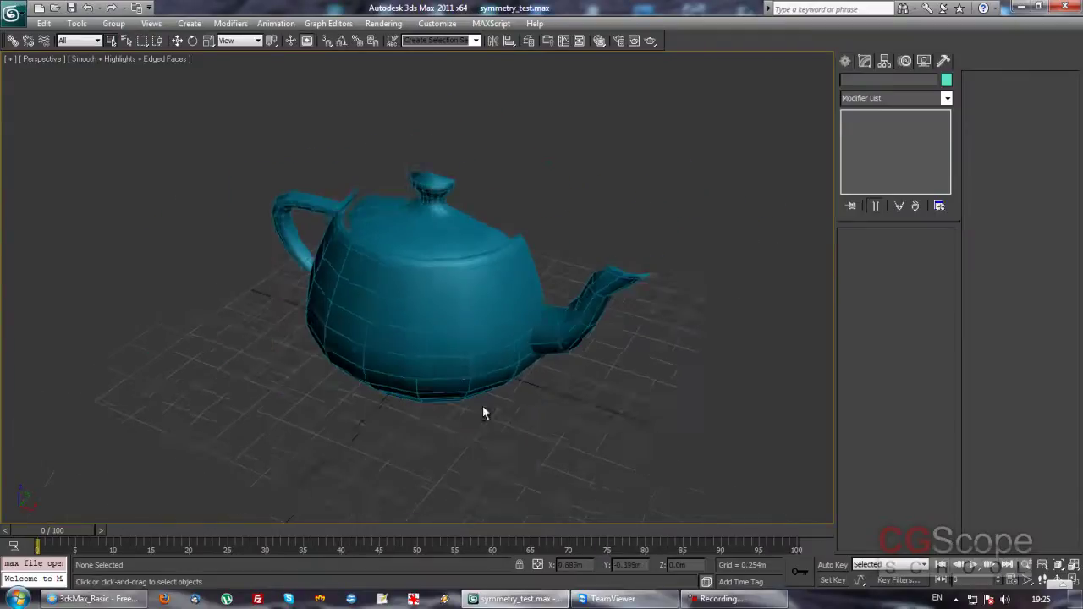
- Start an import and choose simple_teapot_UV.obj from the Boieng B-17F import folder
left_click(14, 17)
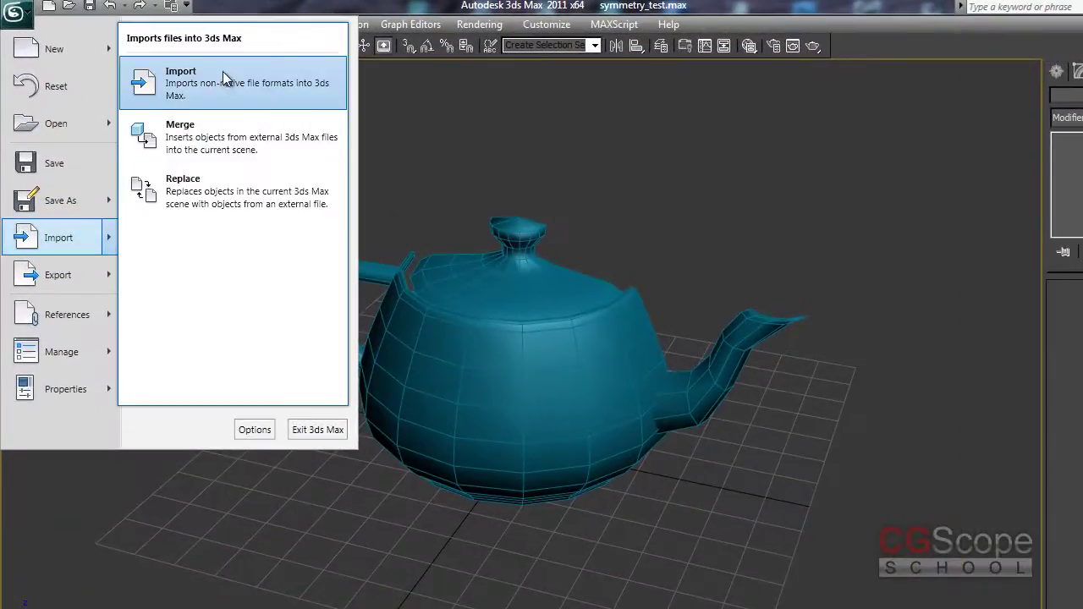
mouse_move(52, 215)
left_click(229, 74)
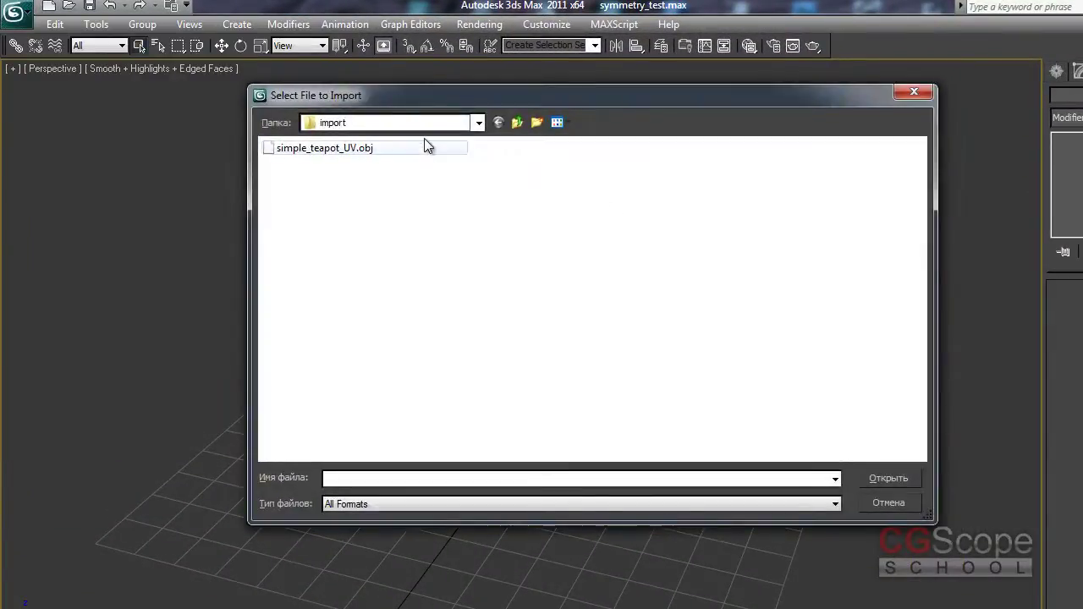
left_click(478, 125)
left_click(379, 261)
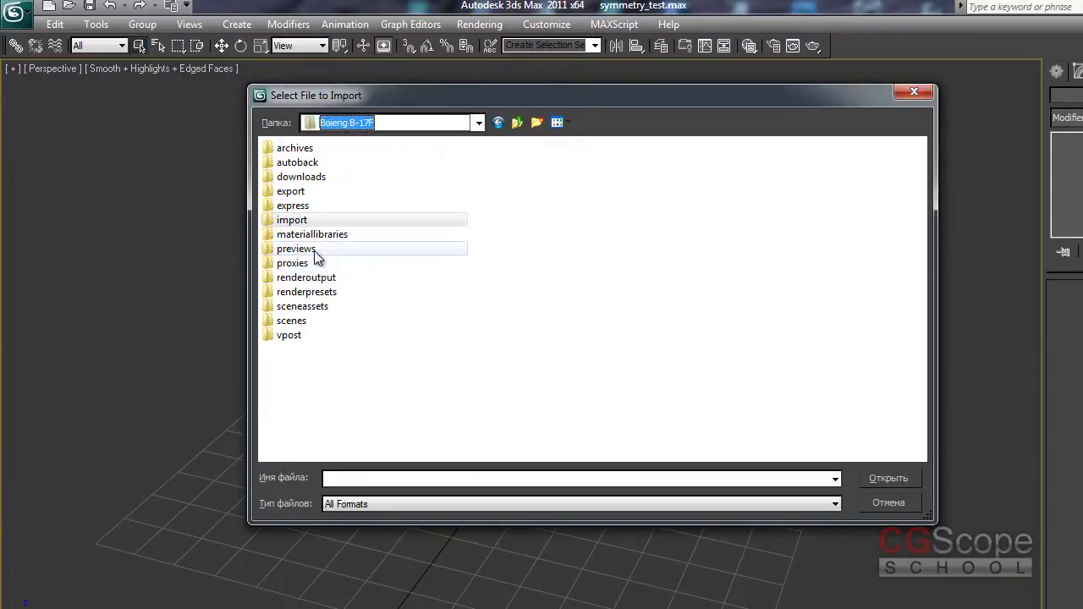
double_click(291, 192)
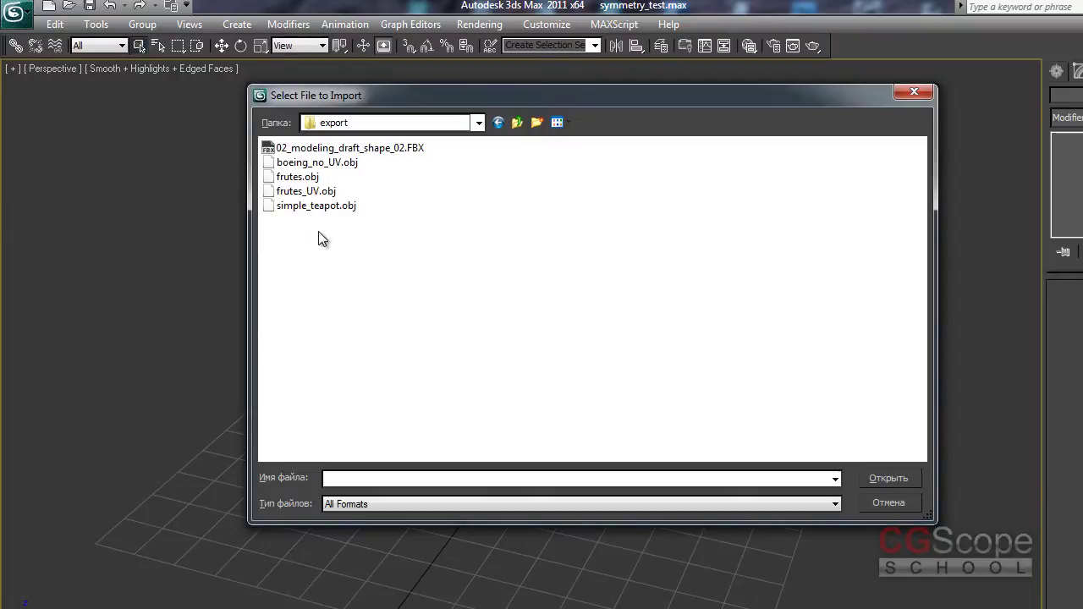
left_click(517, 123)
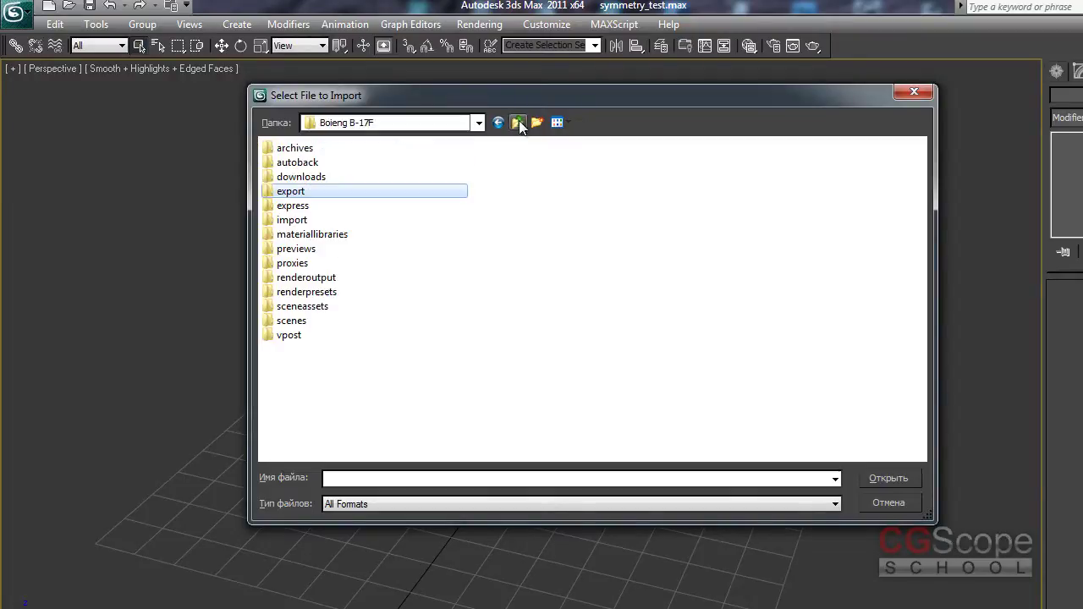
double_click(296, 221)
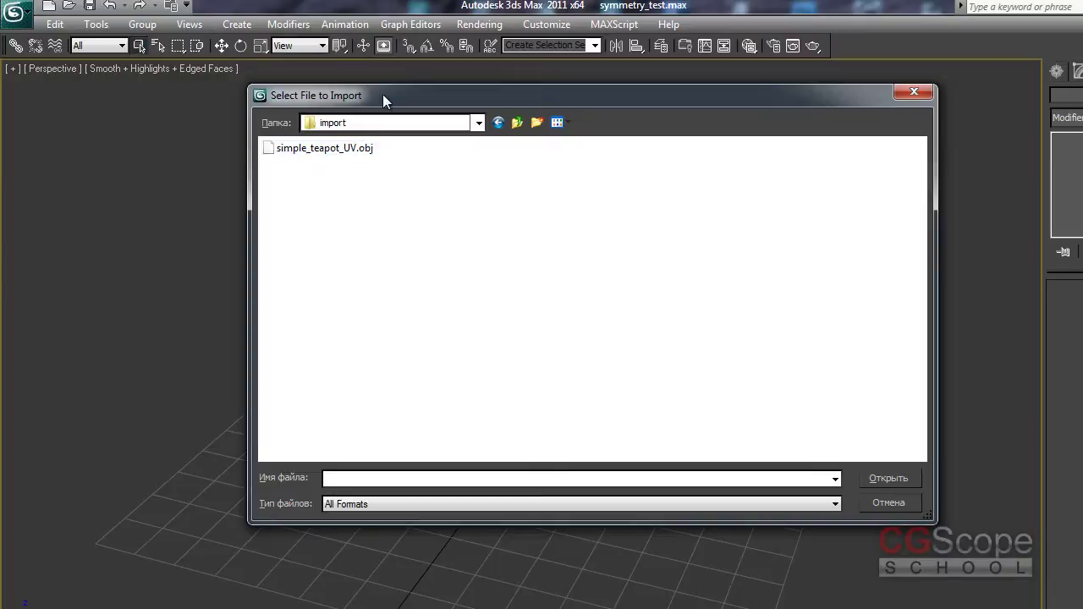
left_click_drag(383, 94, 395, 93)
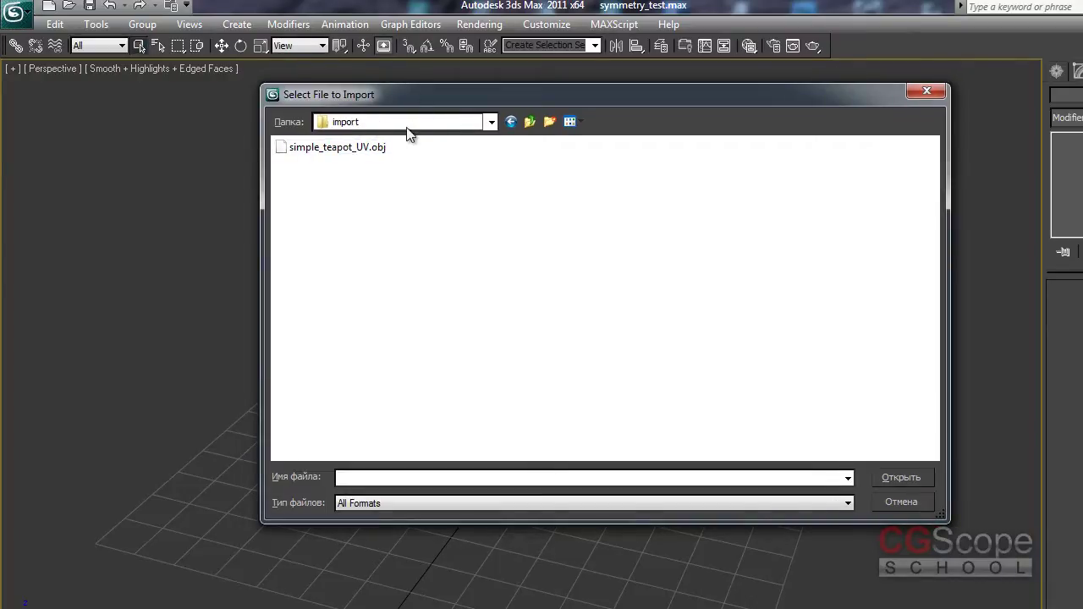
left_click(334, 149)
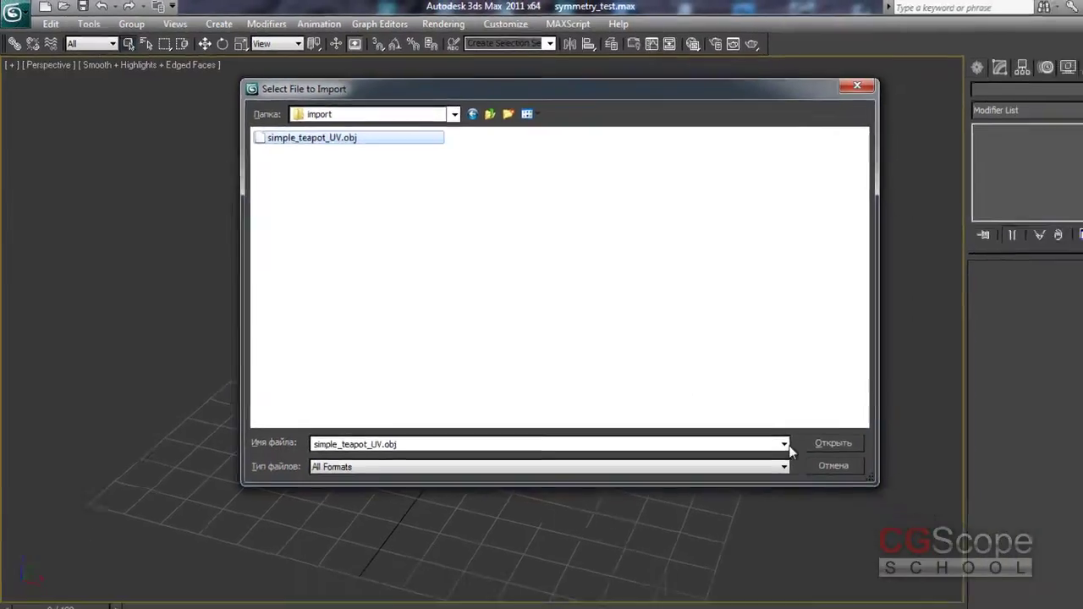
- Import simple_teapot_UV.obj as an Editable Poly with material import left unchecked
left_click(722, 389)
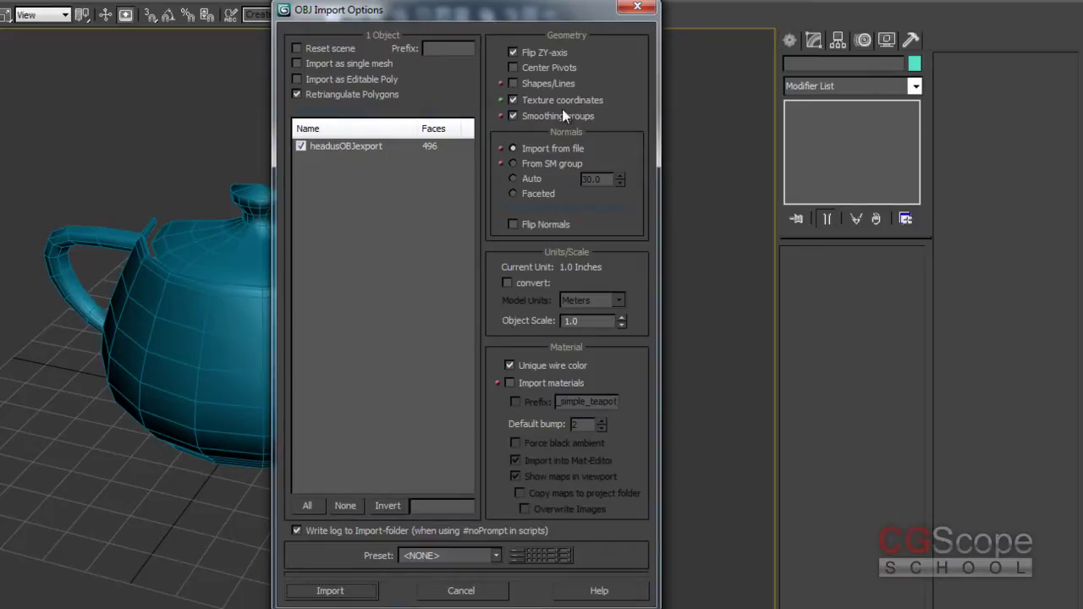
left_click_drag(395, 14, 406, 13)
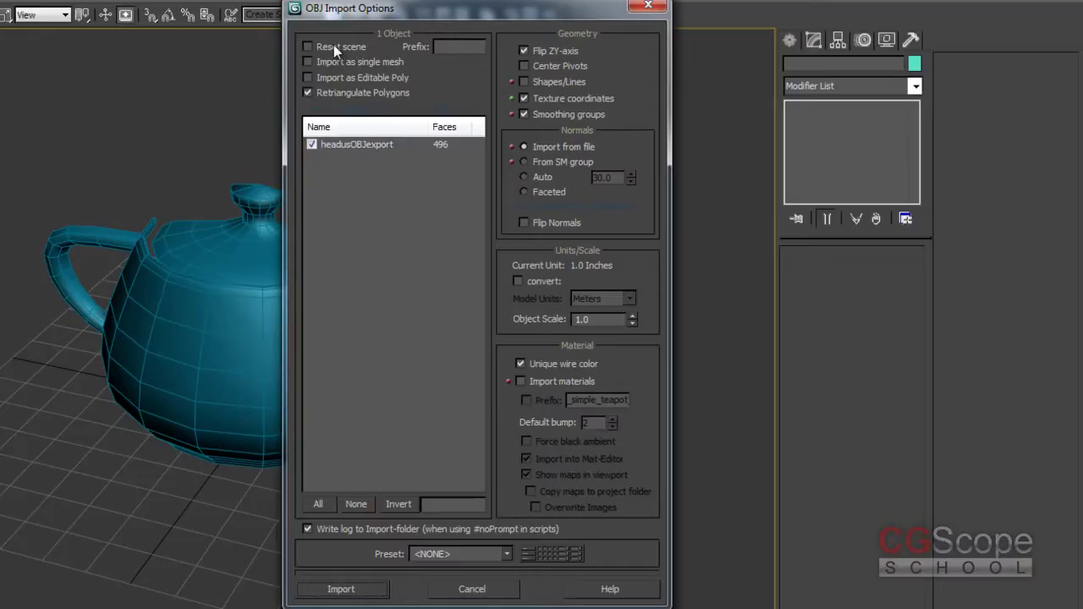
left_click(323, 49)
left_click(372, 63)
left_click(332, 77)
left_click(555, 382)
left_click(551, 385)
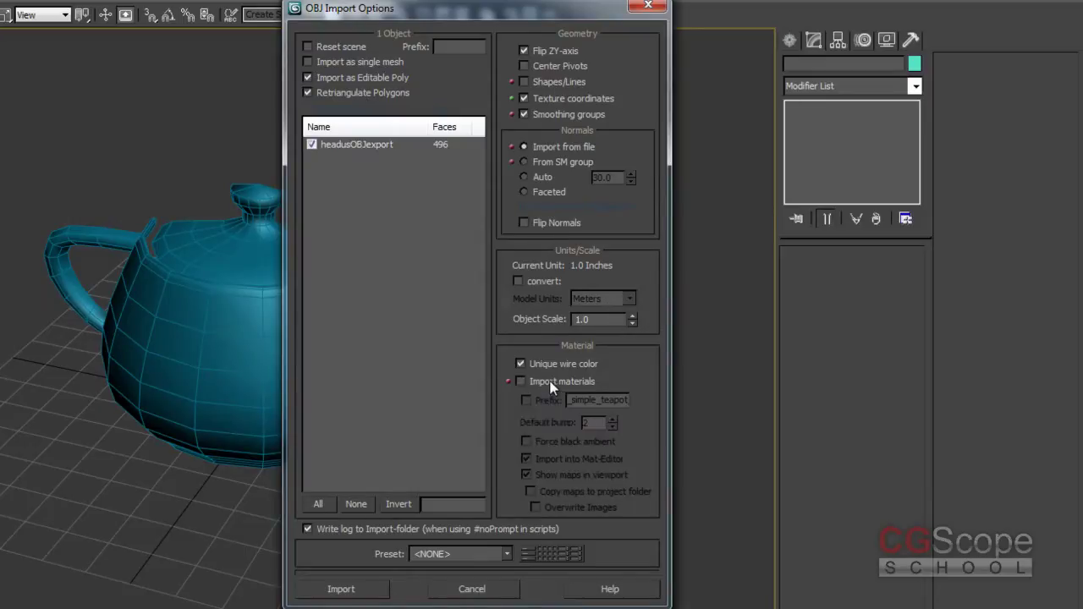
left_click(565, 383)
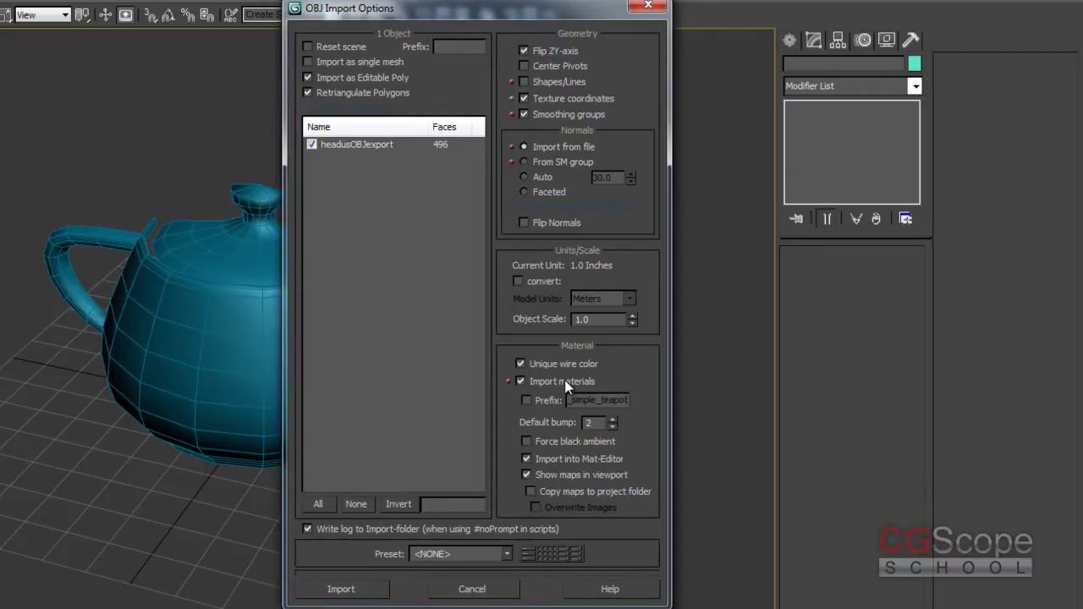
left_click(564, 380)
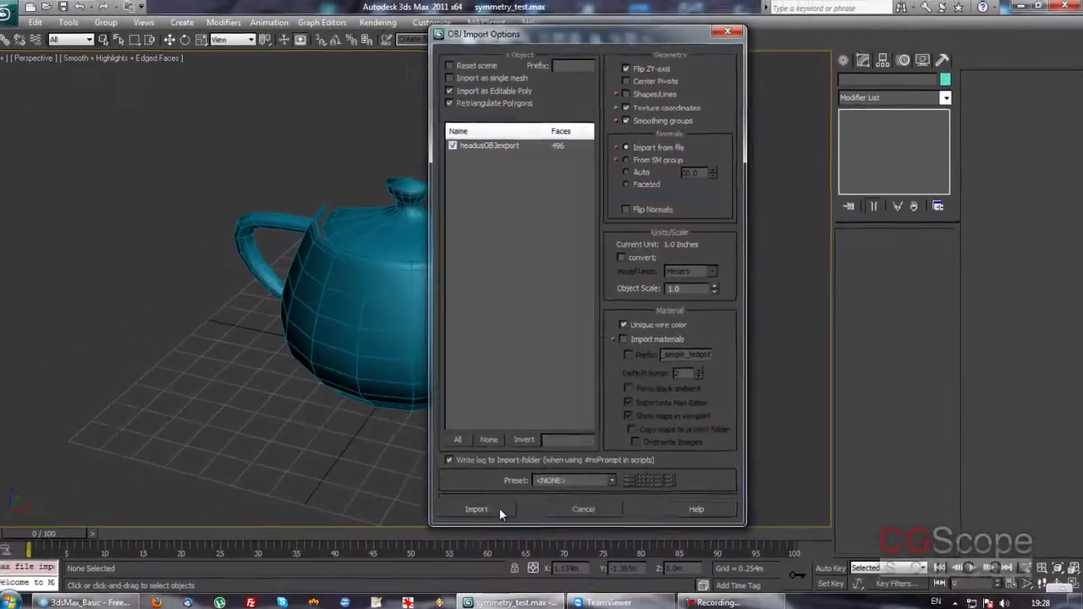
left_click(341, 589)
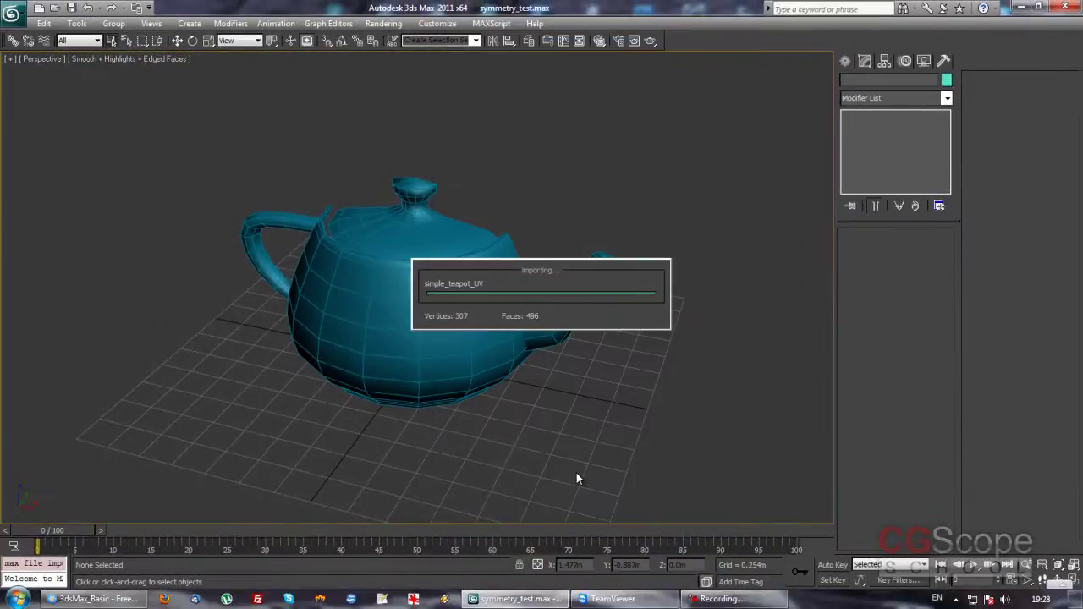
- Orbit and zoom around the imported green headusOBJexport teapot, deselect it, then reselect it
mouse_move(579, 420)
middle_mouse_down("alt")
mouse_move(550, 386)
mouse_move(328, 367)
mouse_move(521, 375)
mouse_move(486, 299)
mouse_move(517, 335)
mouse_move(549, 334)
middle_mouse_up("alt")
scroll(549, 386, "down", 5)
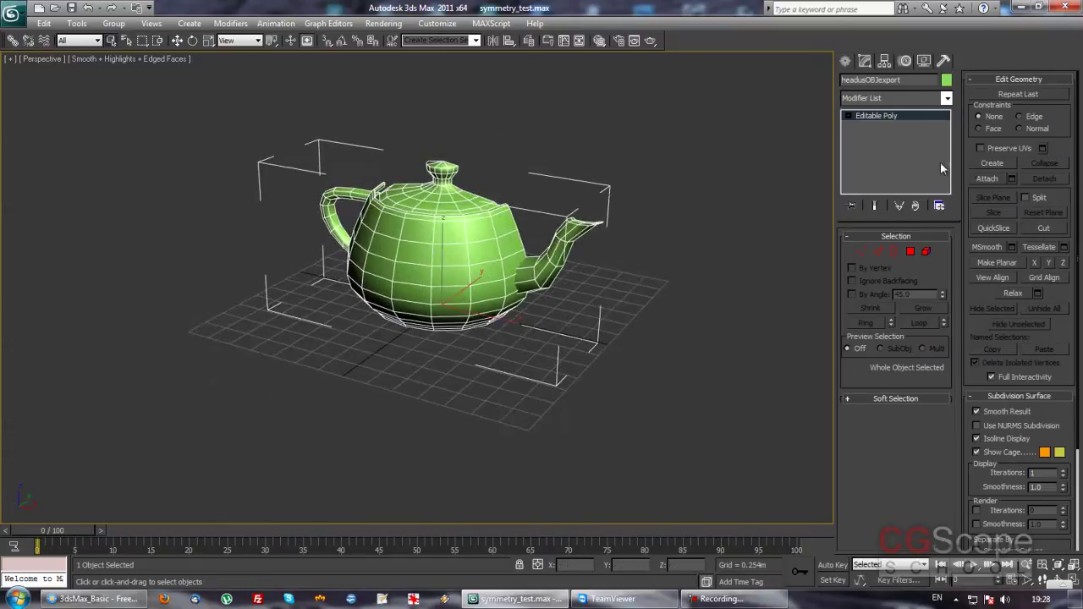
mouse_move(663, 245)
middle_mouse_down("alt")
mouse_move(607, 242)
mouse_move(658, 241)
mouse_move(631, 203)
mouse_move(669, 300)
mouse_move(586, 216)
middle_mouse_up("alt")
scroll(621, 247, "up", 3)
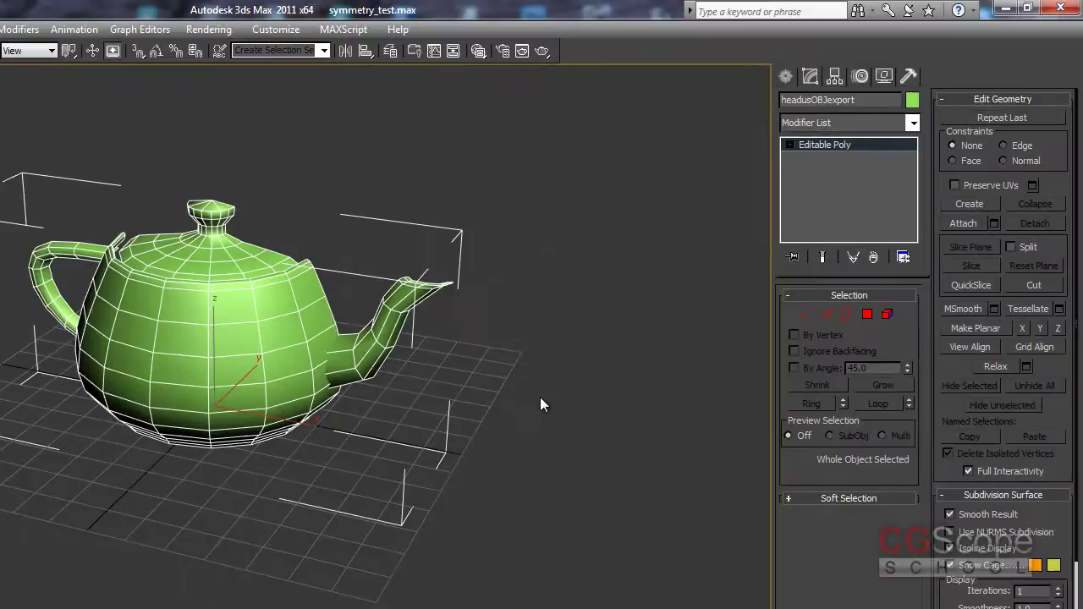
left_click(539, 397)
mouse_move(531, 395)
middle_mouse_down("alt")
mouse_move(485, 358)
mouse_move(423, 381)
mouse_move(539, 392)
mouse_move(454, 399)
middle_mouse_up("alt")
left_click(221, 275)
mouse_move(229, 279)
middle_mouse_down("alt")
mouse_move(285, 357)
mouse_move(316, 353)
middle_mouse_up("alt")
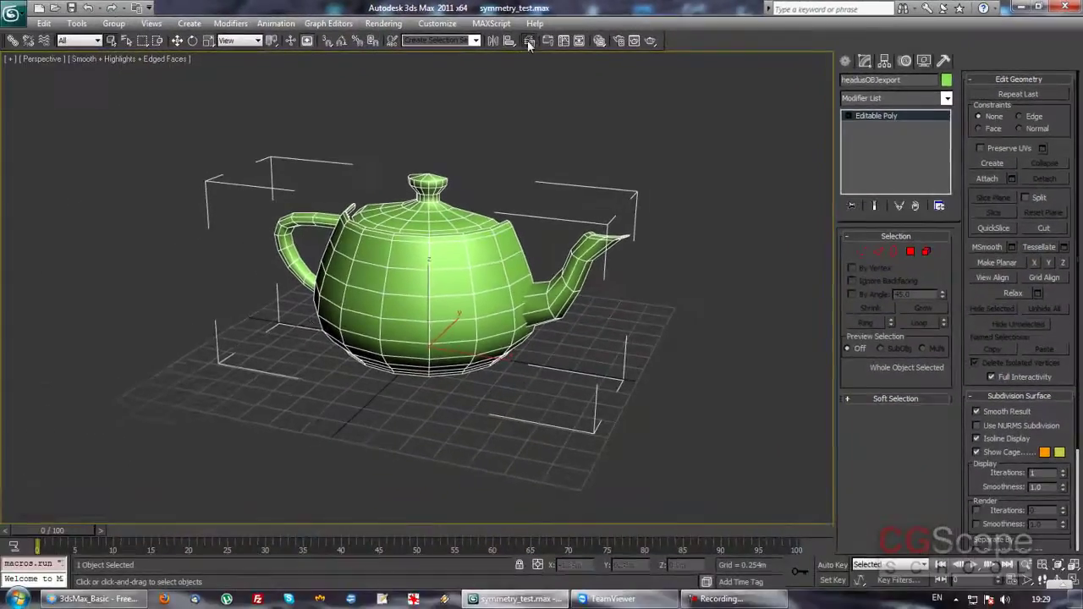
- In the Layer Manager, expand layer 0 and delete the green headusOBJexport teapot
left_click(527, 39)
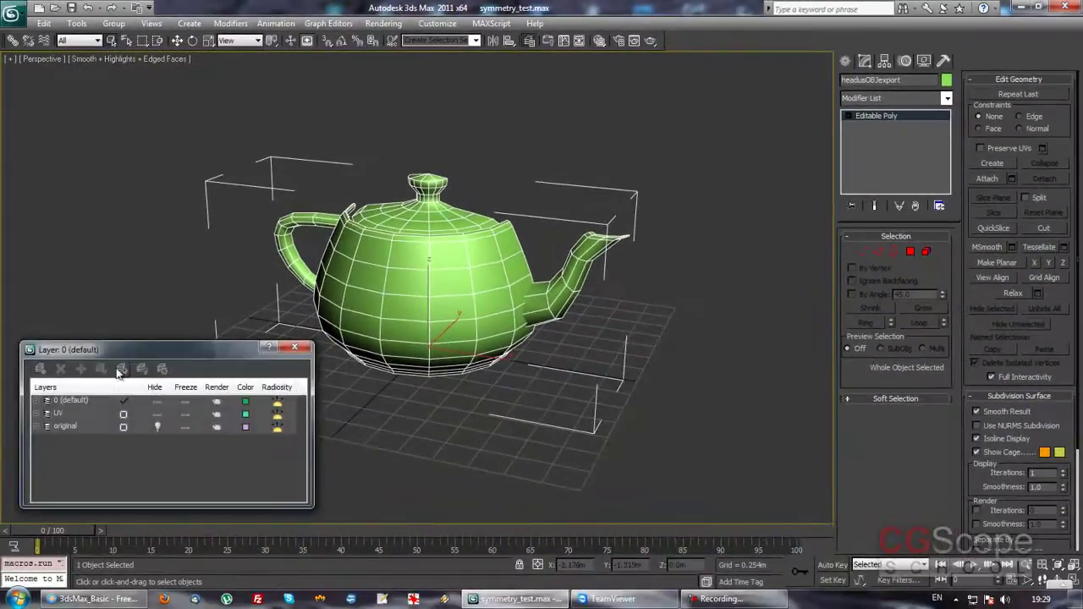
left_click(37, 400)
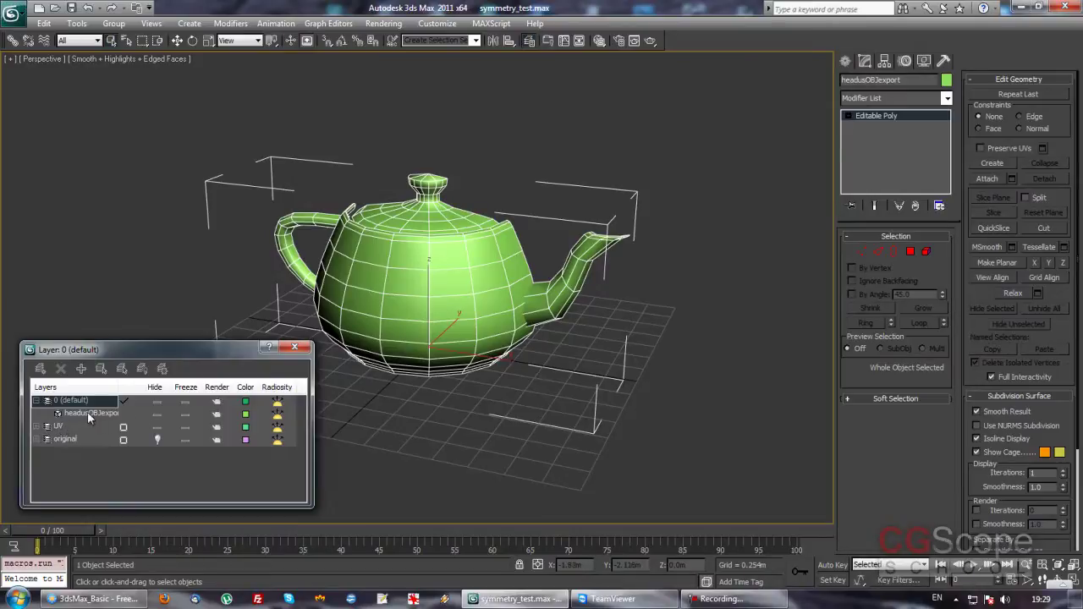
key("Delete")
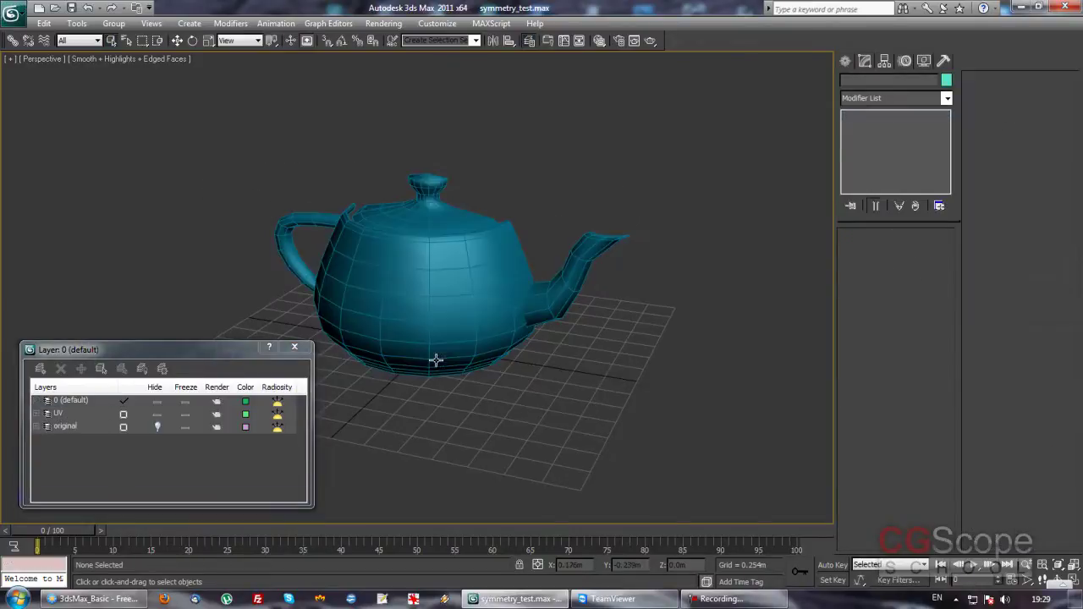
- Open and close the UV layer's properties, then select the blue teapot_UV_part1
left_click(48, 412)
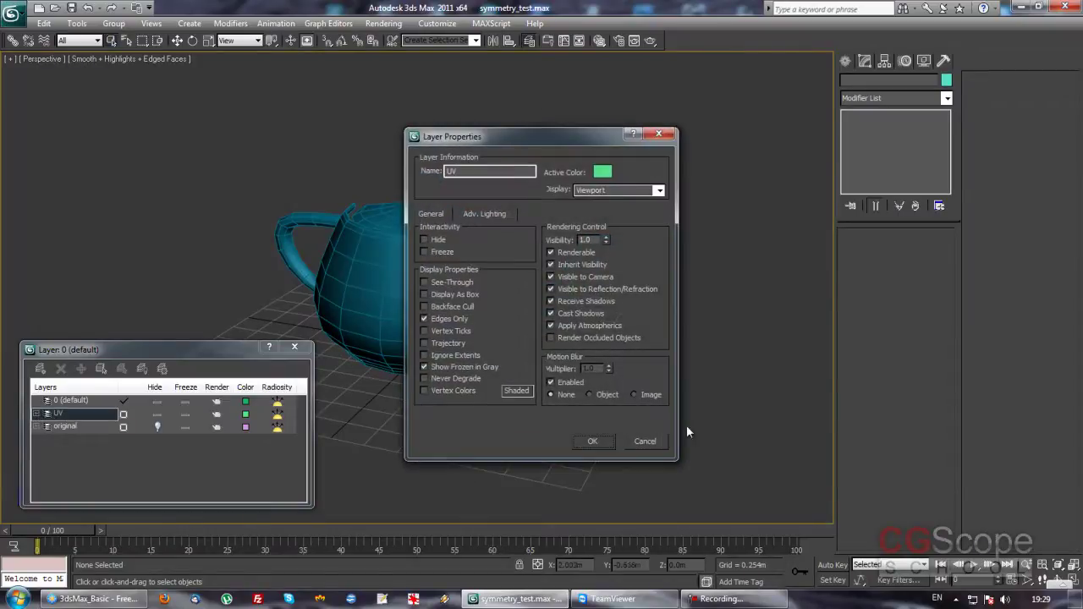
left_click(644, 441)
left_click(101, 368)
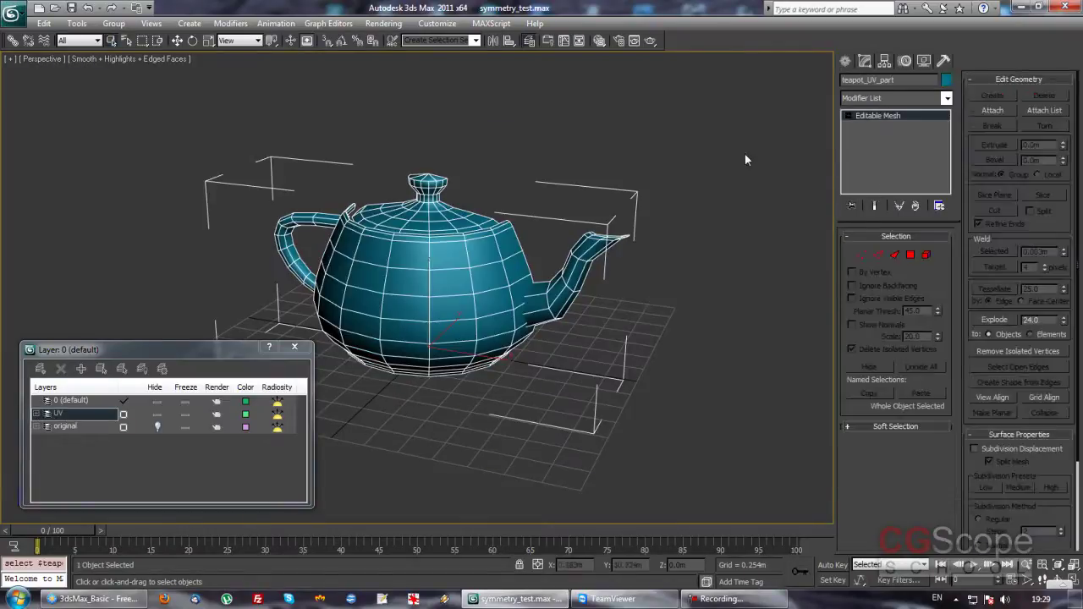
- Convert the blue teapot_UV_part from Editable Mesh to Editable Poly via the quad menu
right_click(458, 280)
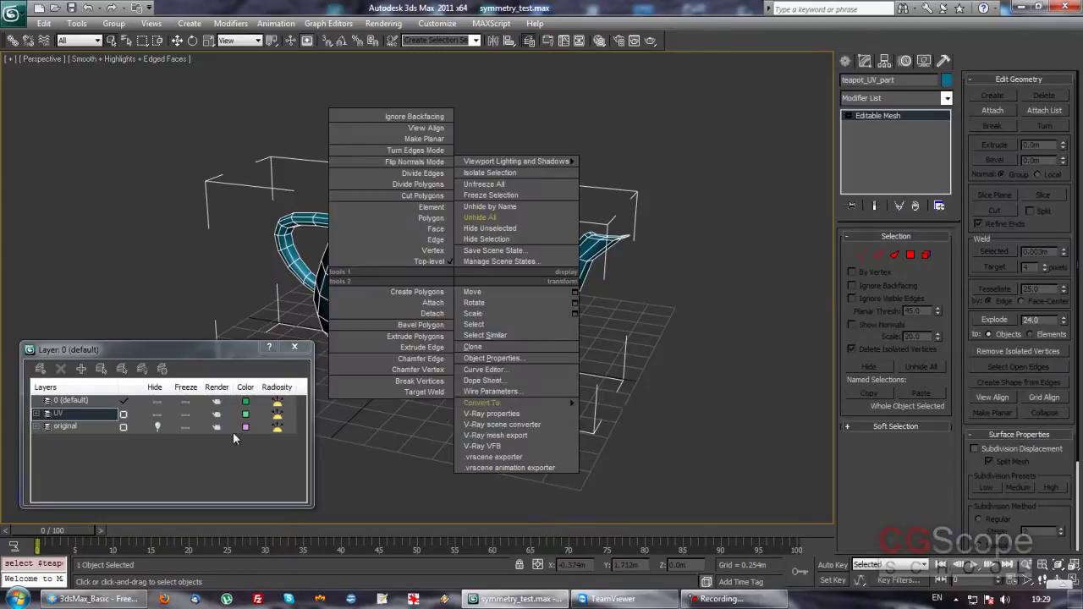
left_click(156, 423)
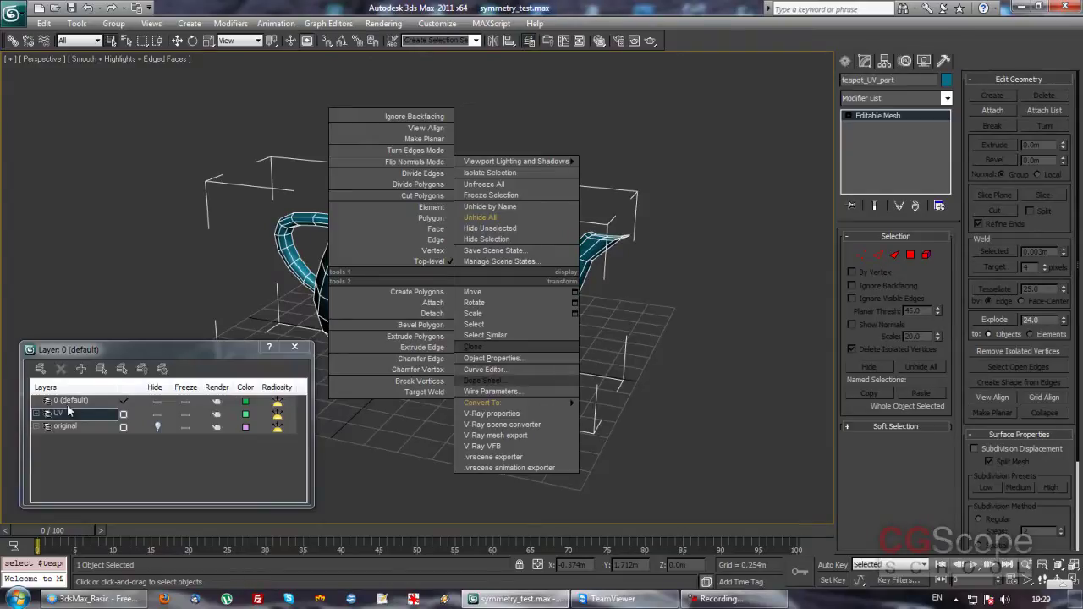
mouse_move(486, 402)
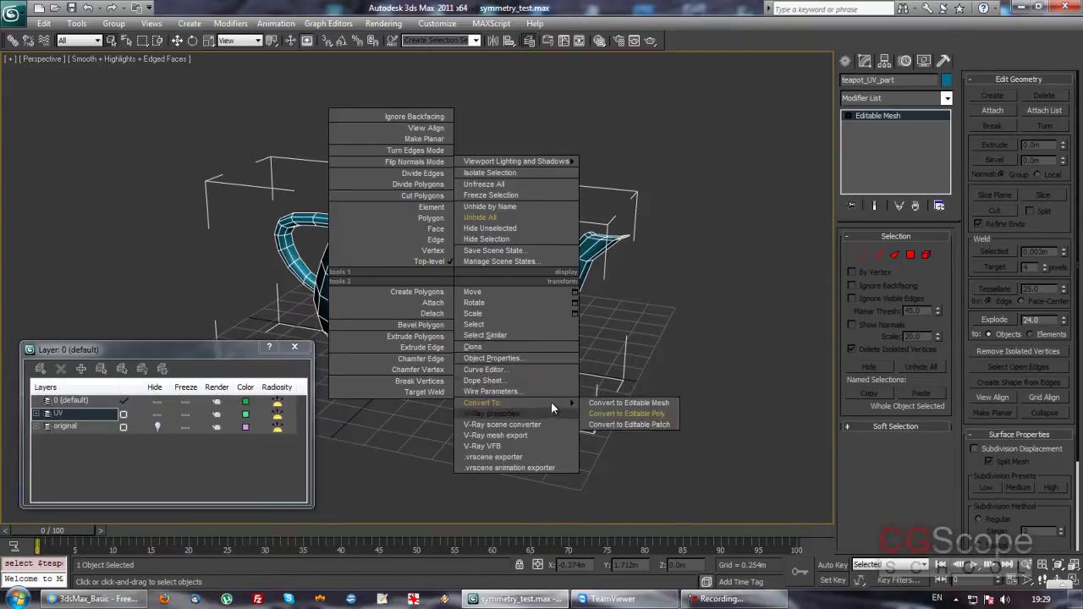
left_click(639, 414)
mouse_move(635, 403)
middle_mouse_down("alt")
mouse_move(599, 343)
mouse_move(556, 380)
mouse_move(582, 374)
middle_mouse_up("alt")
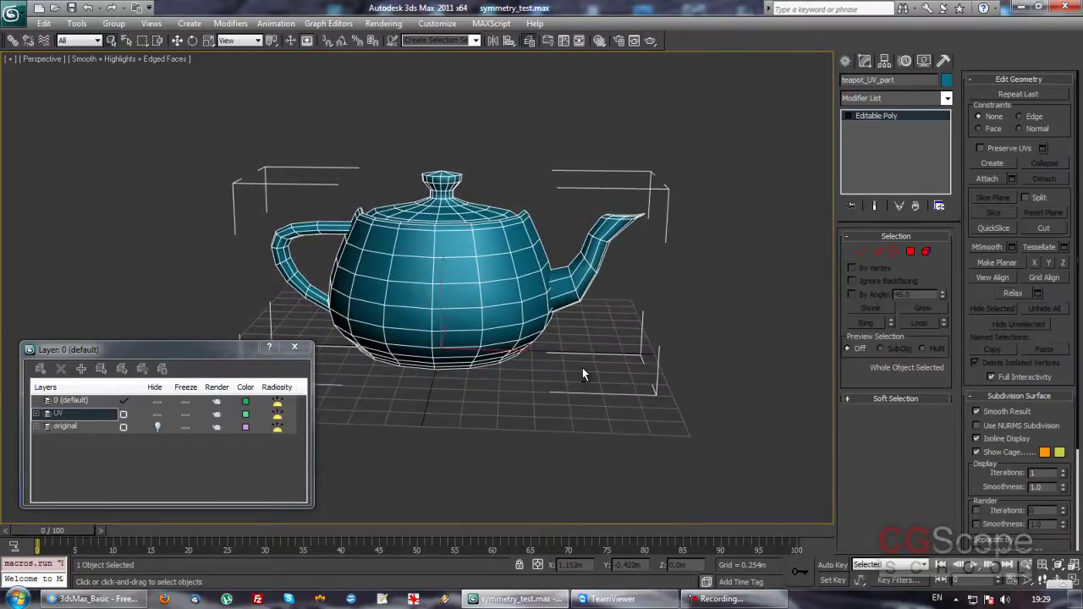
mouse_move(587, 367)
middle_mouse_down("alt")
mouse_move(466, 359)
mouse_move(581, 368)
mouse_move(527, 375)
middle_mouse_up("alt")
scroll(551, 380, "up", 4)
scroll(550, 381, "down", 3)
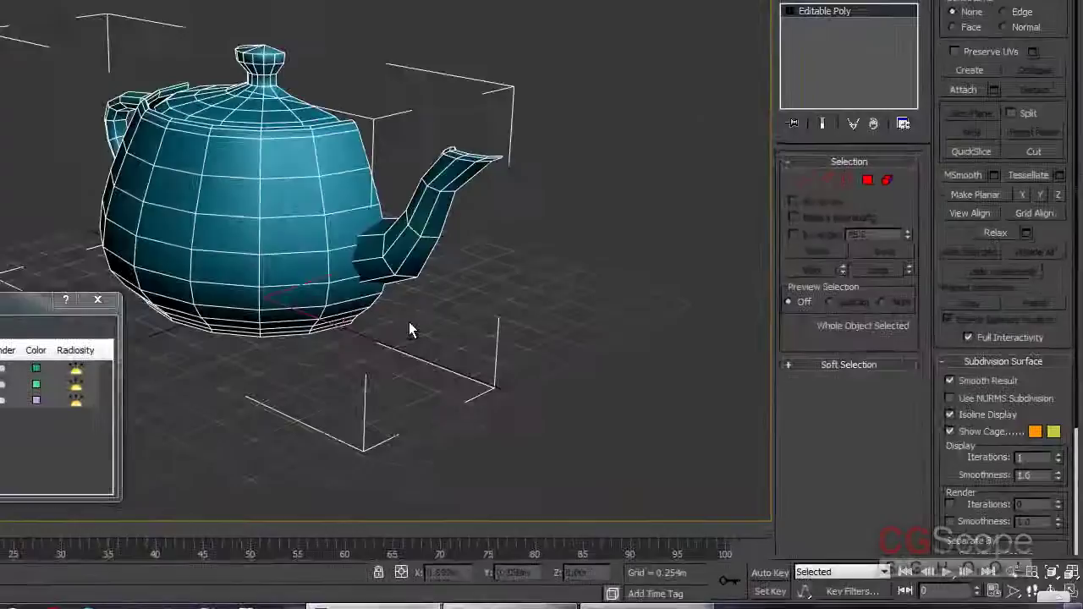
mouse_move(408, 330)
middle_mouse_down("alt")
mouse_move(448, 321)
mouse_move(483, 386)
mouse_move(497, 359)
mouse_move(460, 350)
mouse_move(338, 249)
mouse_move(296, 274)
mouse_move(435, 345)
mouse_move(372, 330)
mouse_move(383, 325)
middle_mouse_up("alt")
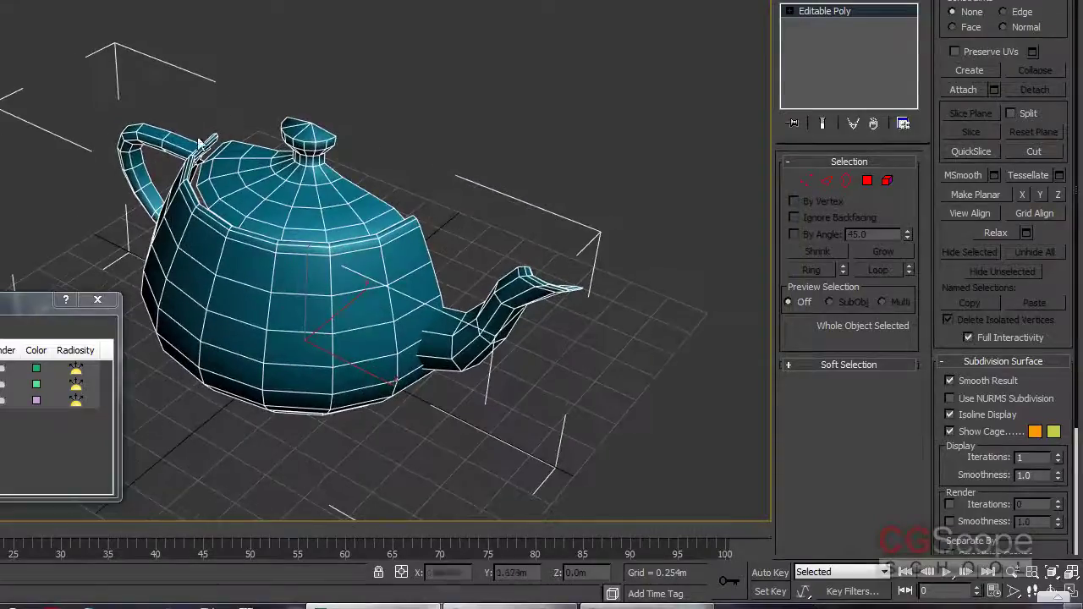
mouse_move(458, 199)
middle_mouse_down("alt")
mouse_move(353, 192)
mouse_move(483, 201)
middle_mouse_up("alt")
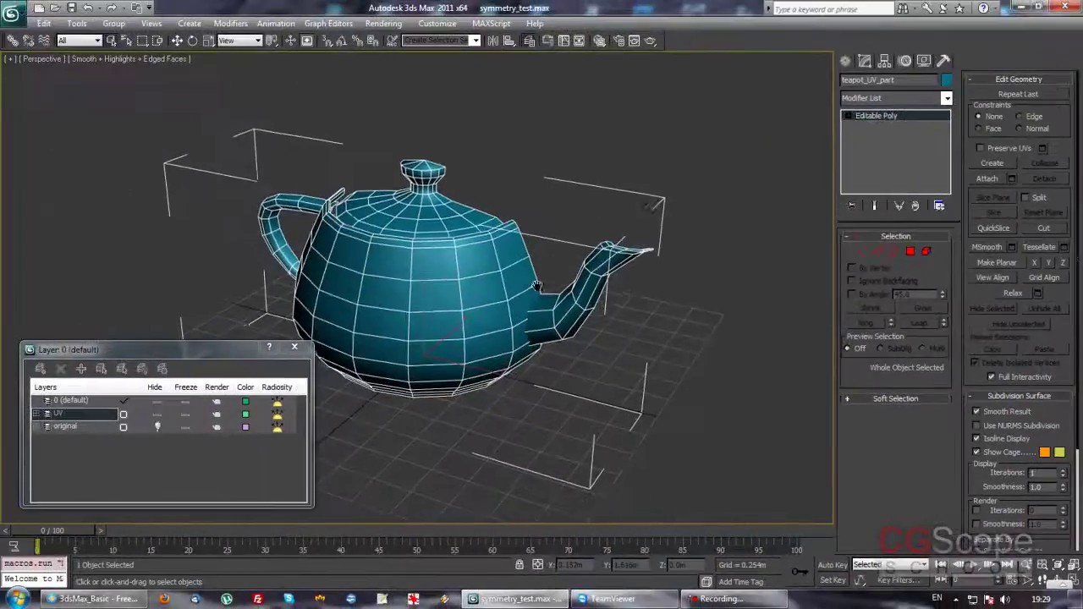
scroll(533, 285, "up", 1)
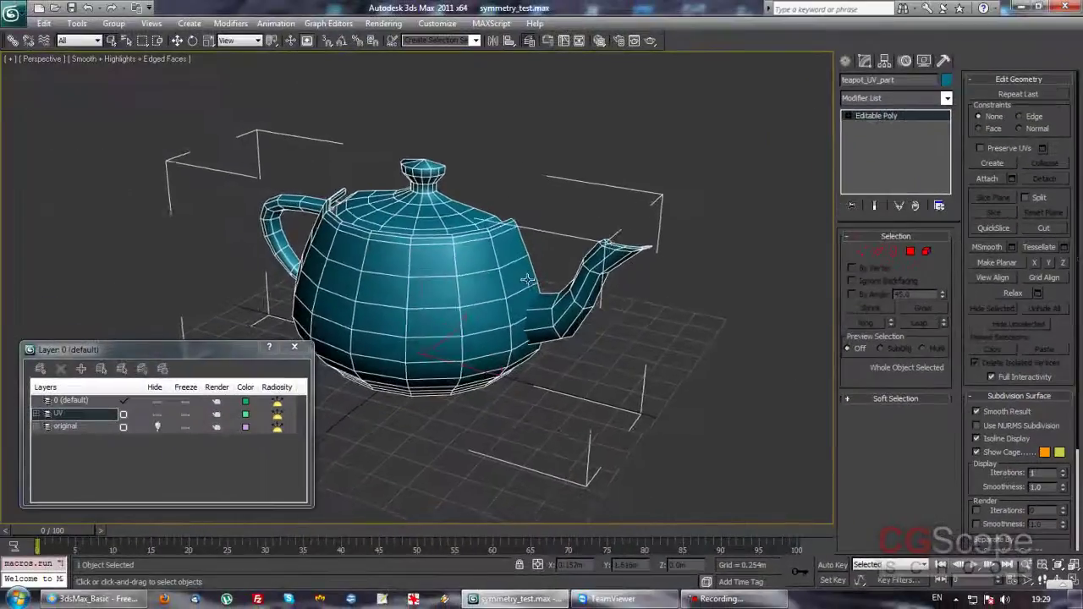
scroll(526, 281, "up", 1)
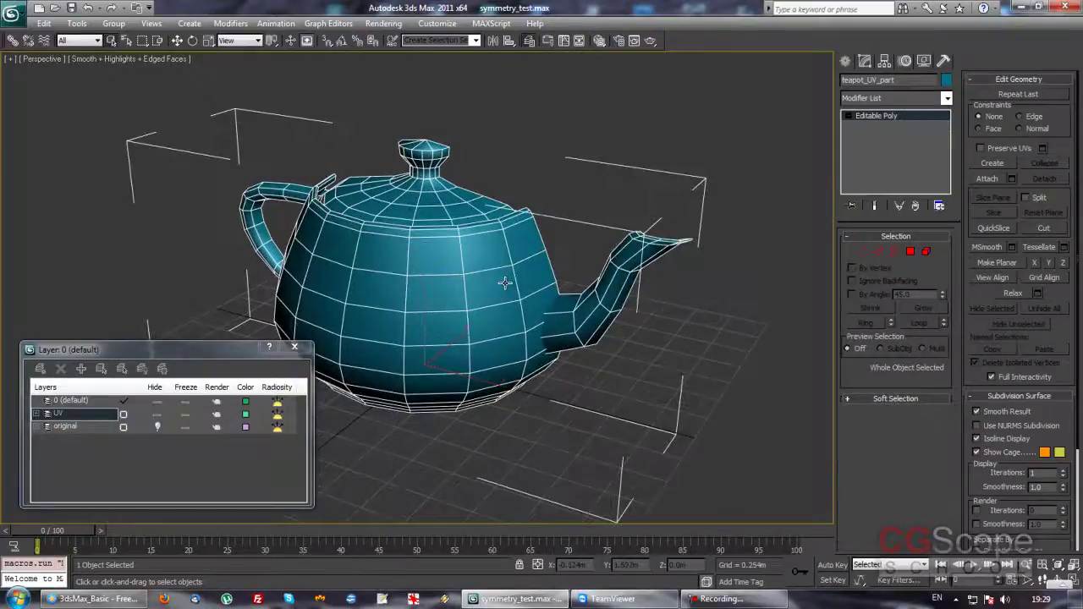
middle_click_drag(513, 294, 512, 296, "alt")
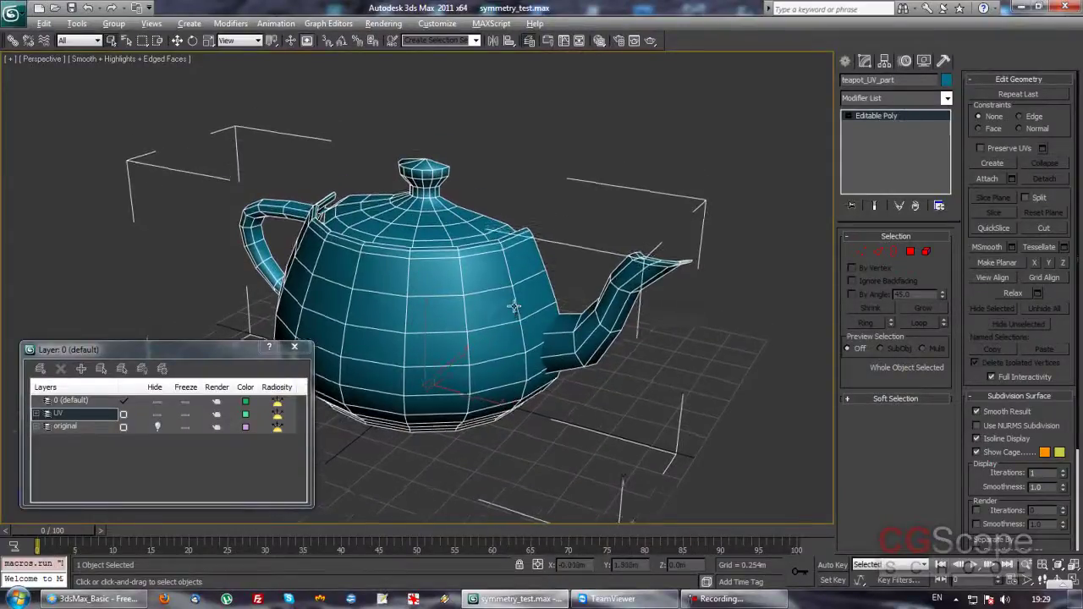